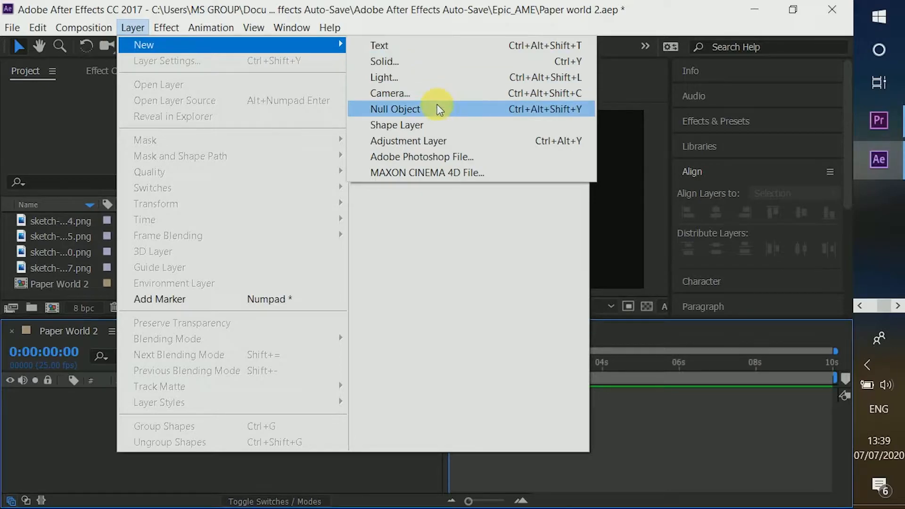
# - Create a new 1920 × 1080 px black solid layer named BG
pyautogui.click(434, 62)
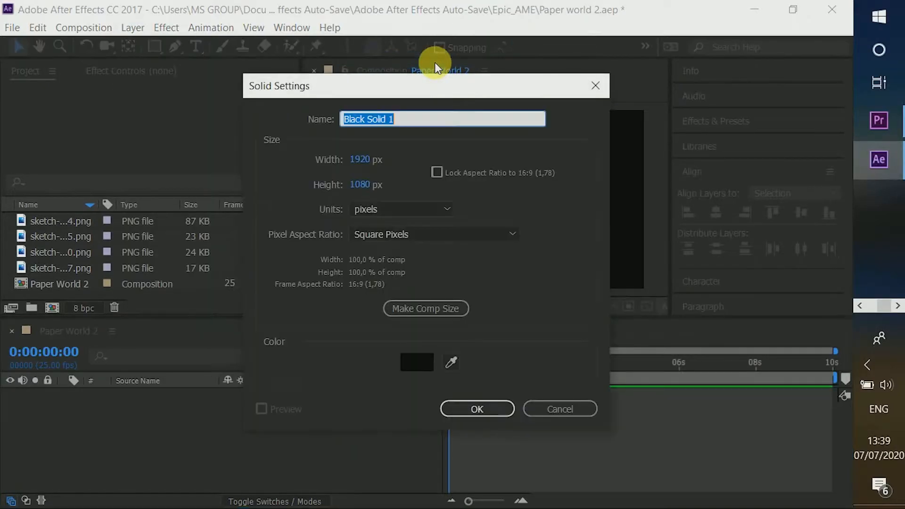
pyautogui.write('BG')
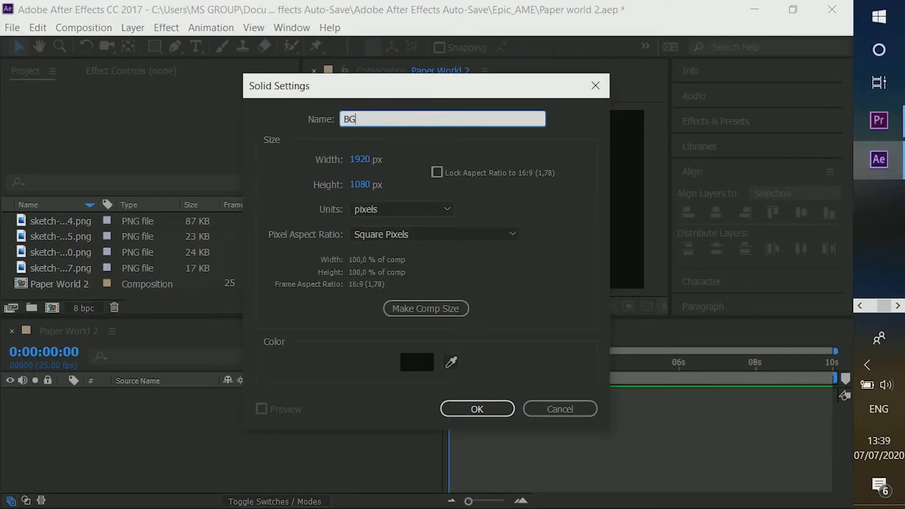
pyautogui.press('Return')
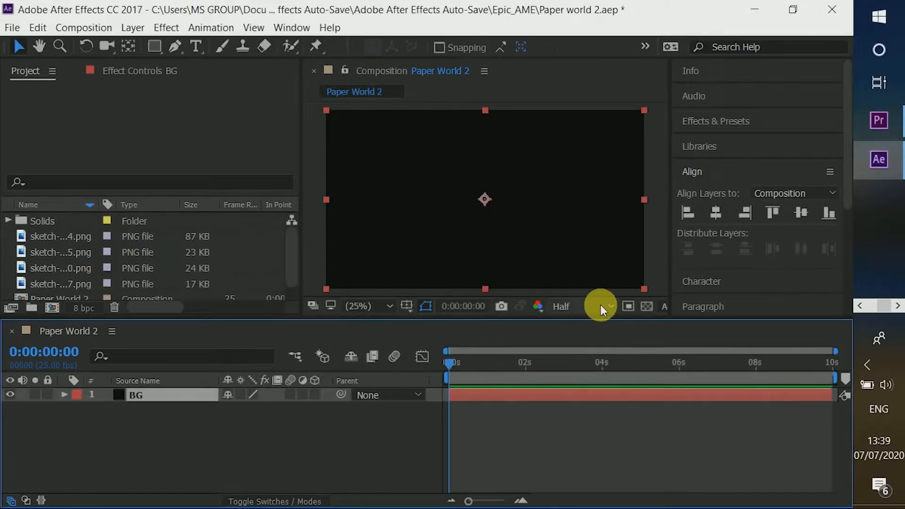
# - Set the composition preview resolution to Third and widen the composition viewer by narrowing the project area
pyautogui.click(601, 305)
pyautogui.click(591, 375)
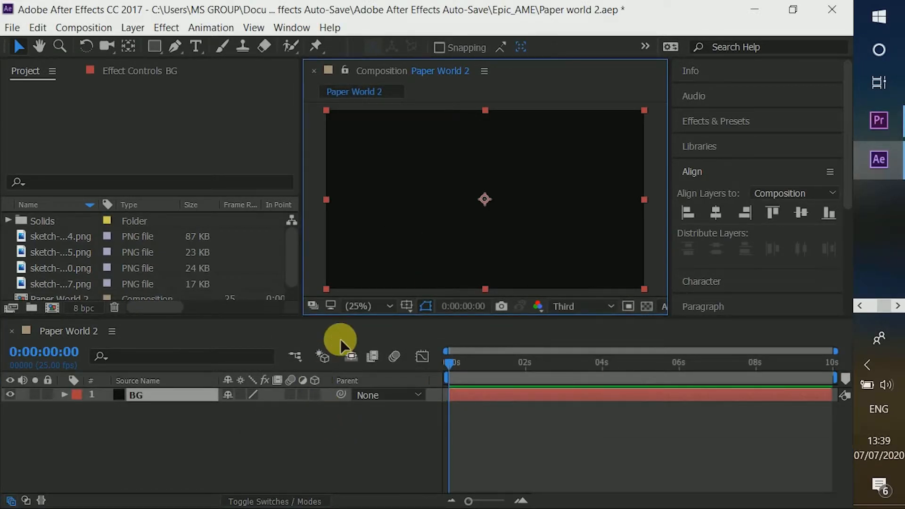
pyautogui.click(375, 313)
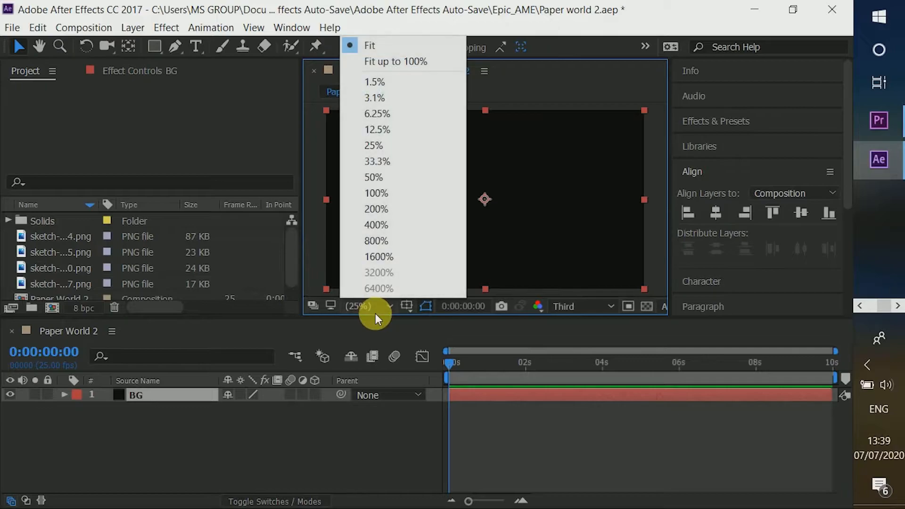
pyautogui.click(299, 231)
pyautogui.moveTo(299, 226)
pyautogui.mouseDown()
pyautogui.moveTo(280, 225)
pyautogui.moveTo(293, 225)
pyautogui.mouseUp()
pyautogui.moveTo(410, 323); pyautogui.dragTo(383, 324)
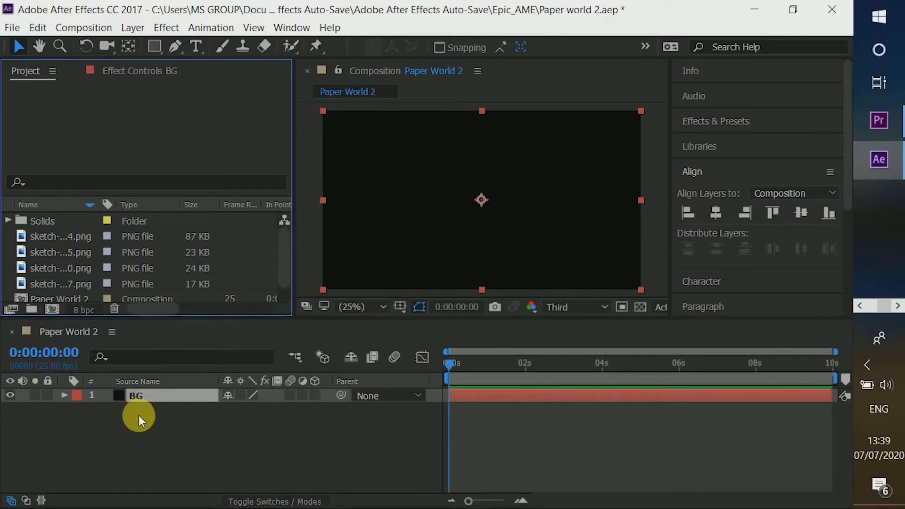
# - Find the Gradient Ramp effect and apply it to the BG solid
pyautogui.click(763, 123)
pyautogui.click(793, 142)
pyautogui.write('ramp')
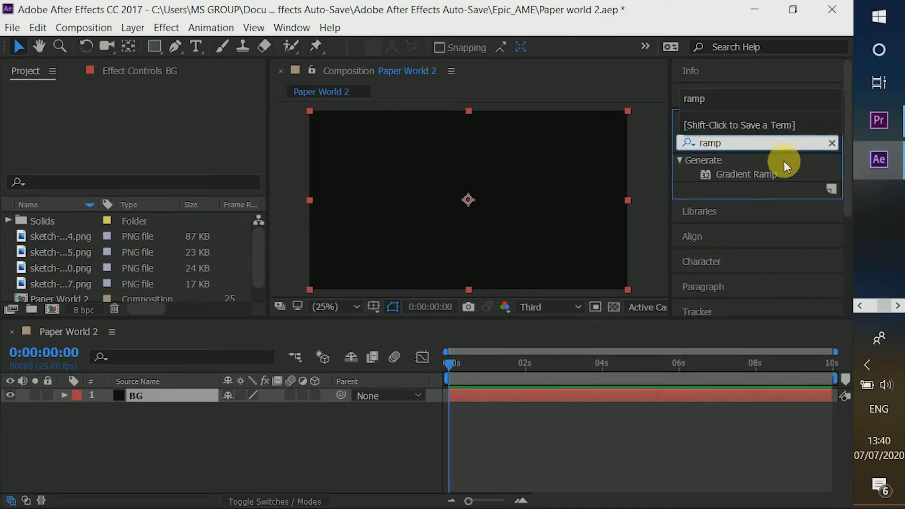
pyautogui.doubleClick(773, 175)
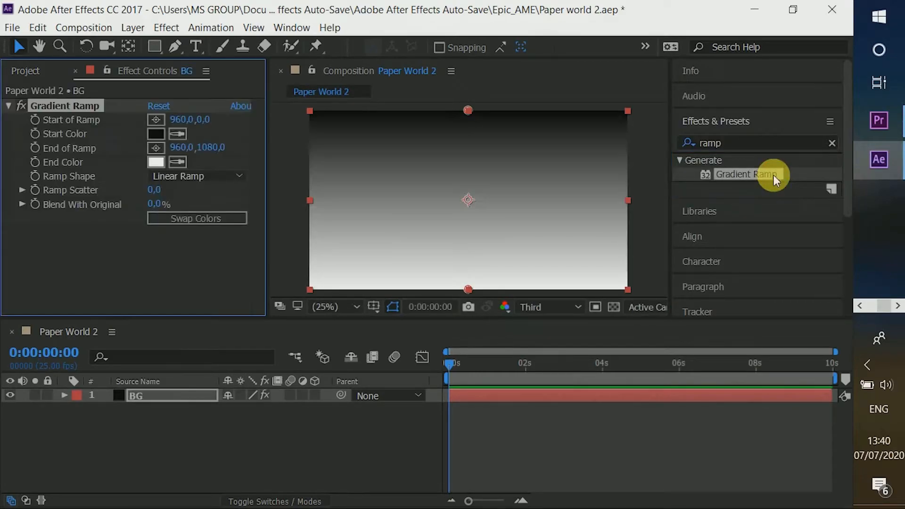
# - Swap the ramp's start and end colors and move Start of Ramp above the frame to about 960, -152
pyautogui.click(197, 216)
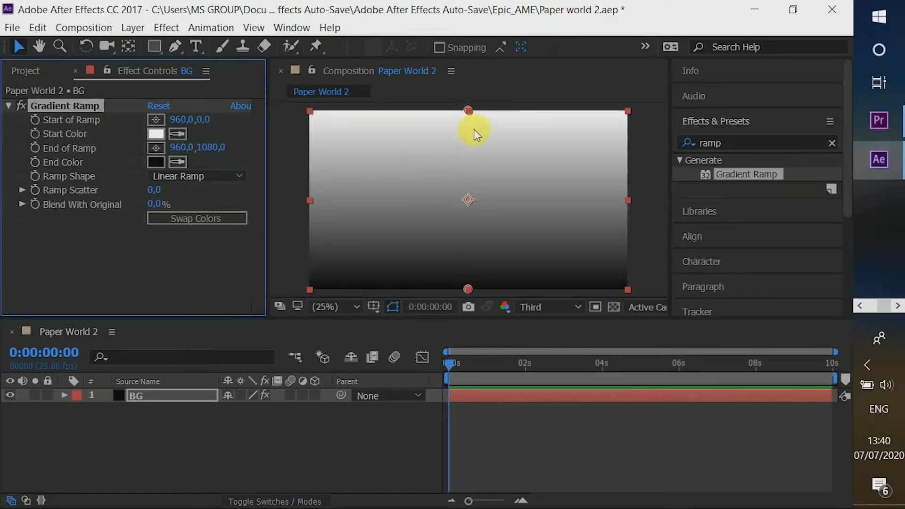
pyautogui.moveTo(465, 112); pyautogui.dragTo(465, 87)
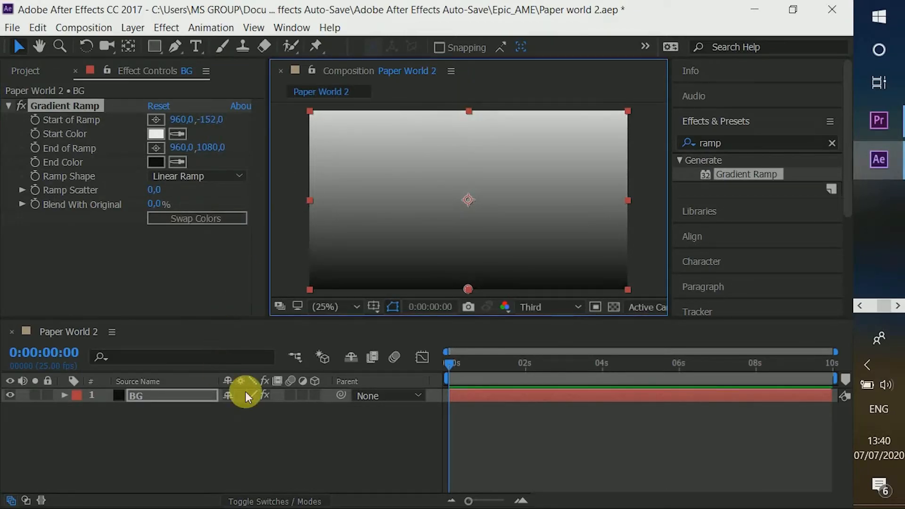
# - Look through the imported sketches and add the hills image sketch-1593154680037.png to the timeline above BG
pyautogui.click(31, 71)
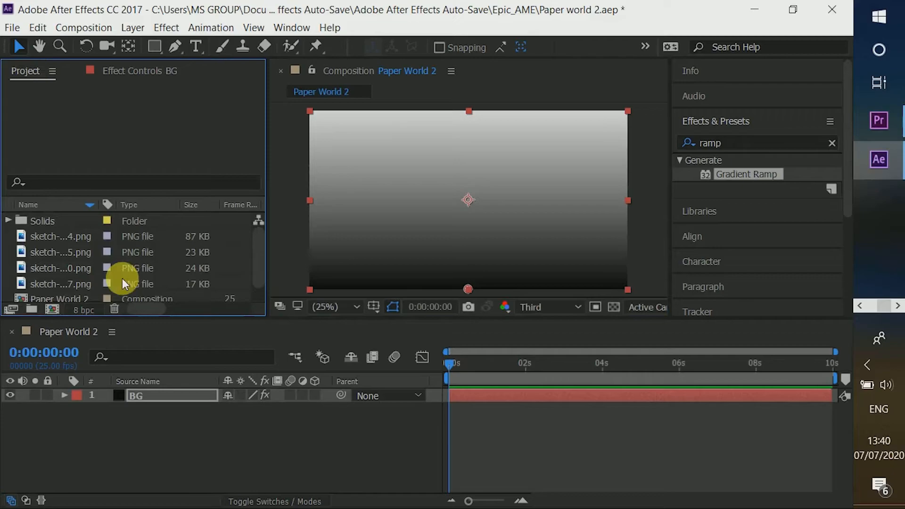
pyautogui.click(66, 236)
pyautogui.click(63, 249)
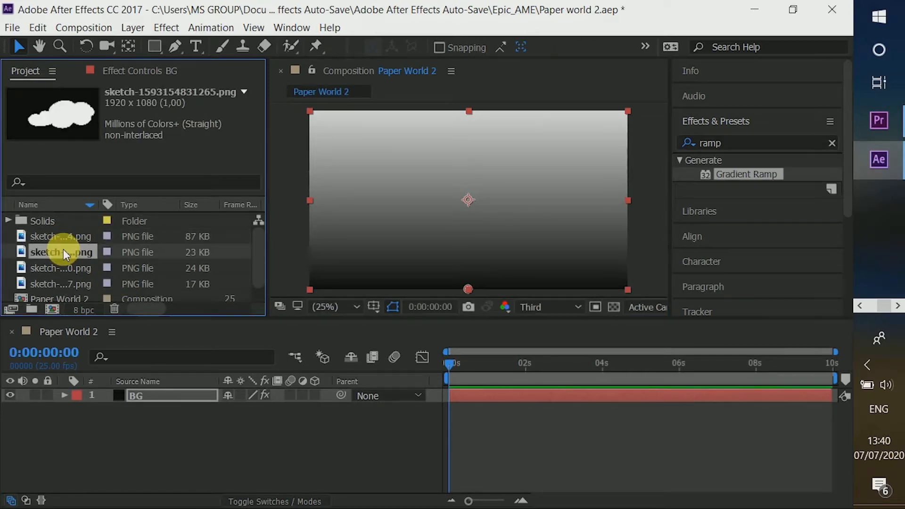
pyautogui.click(62, 267)
pyautogui.click(61, 281)
pyautogui.moveTo(62, 280); pyautogui.dragTo(166, 391)
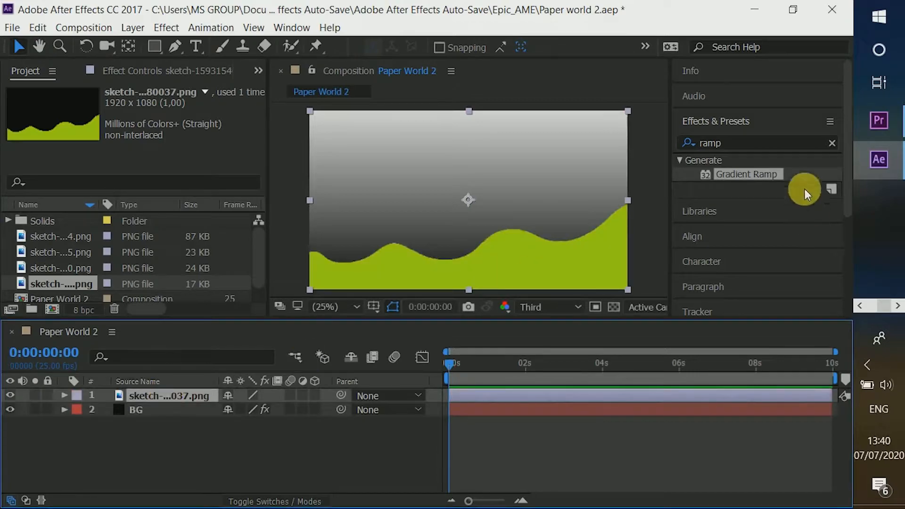
# - Find the Fill effect and apply it to the hills layer
pyautogui.click(831, 146)
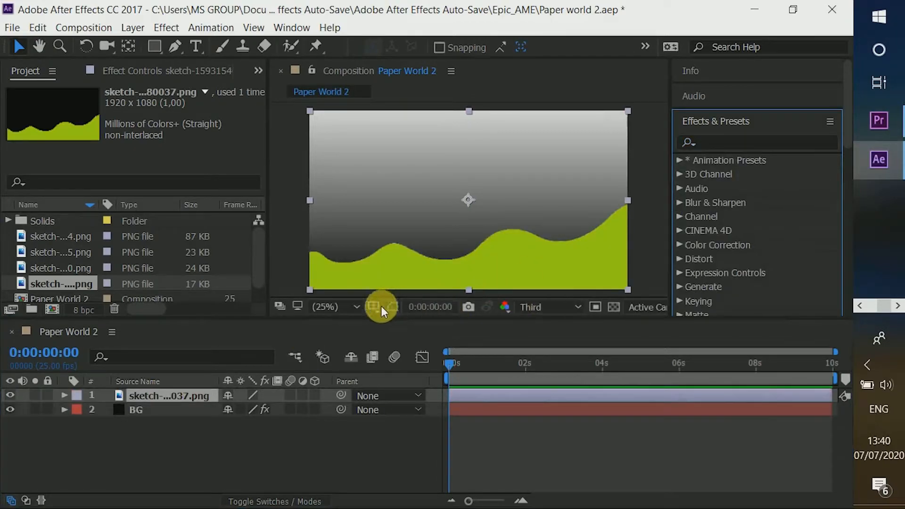
pyautogui.click(576, 305)
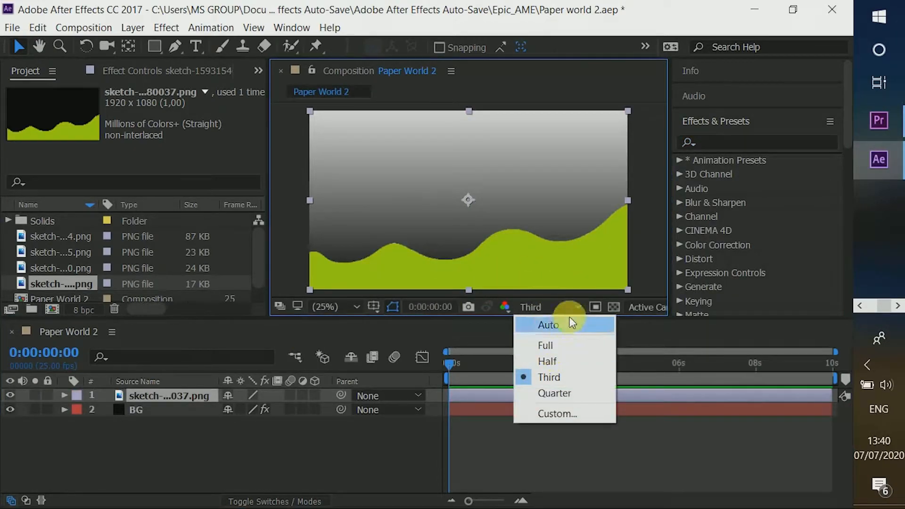
pyautogui.click(343, 300)
pyautogui.click(354, 177)
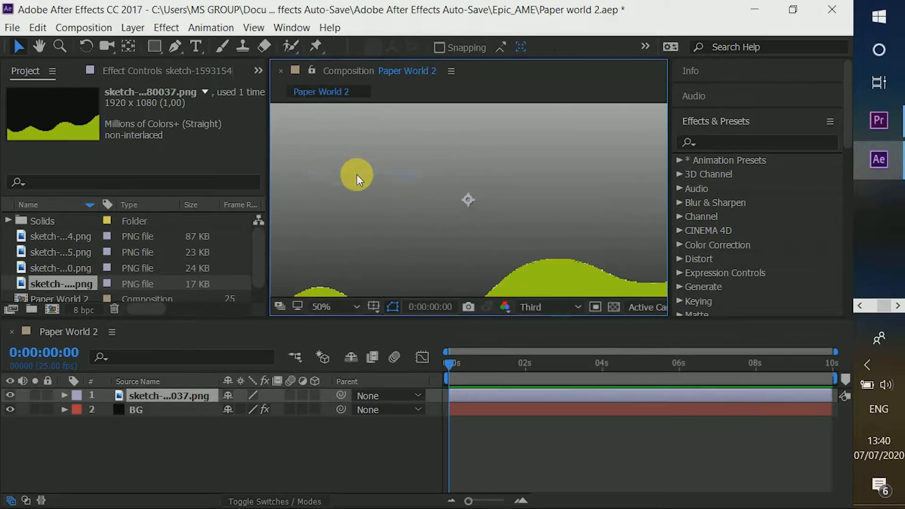
pyautogui.click(769, 144)
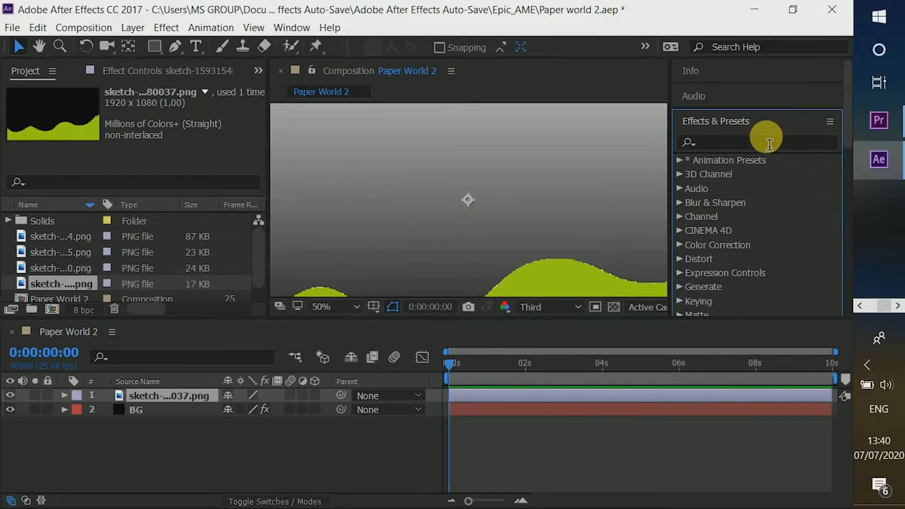
pyautogui.write('fill')
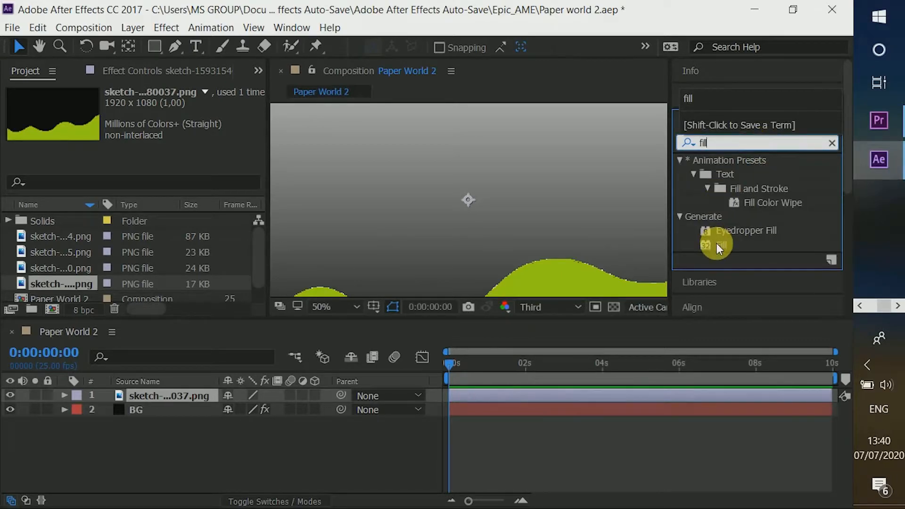
pyautogui.doubleClick(716, 243)
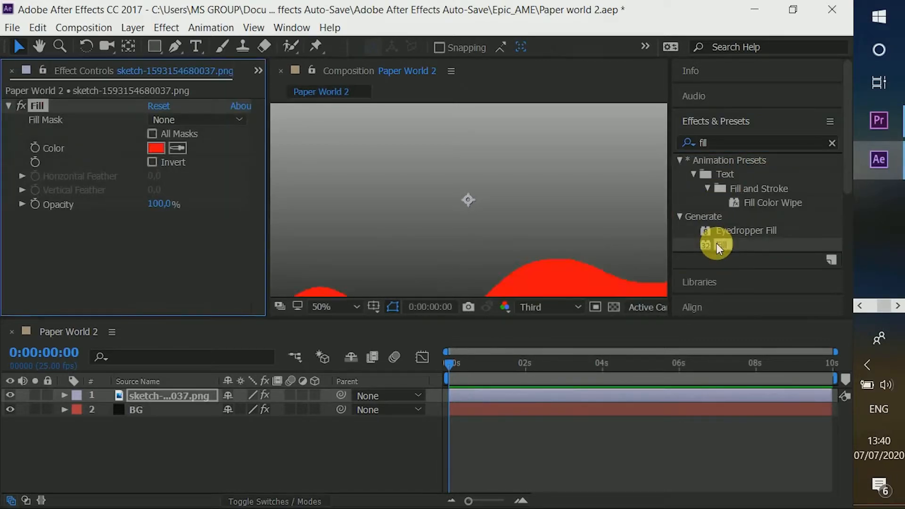
# - Set the hills layer's Fill color to a medium green
pyautogui.click(154, 149)
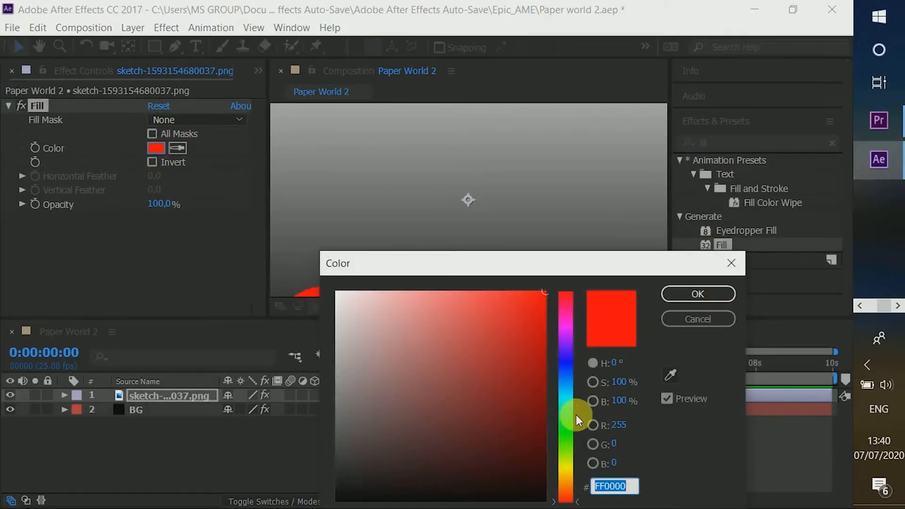
pyautogui.click(563, 439)
pyautogui.moveTo(567, 278); pyautogui.dragTo(527, 309)
pyautogui.moveTo(512, 453); pyautogui.dragTo(517, 359)
pyautogui.click(659, 325)
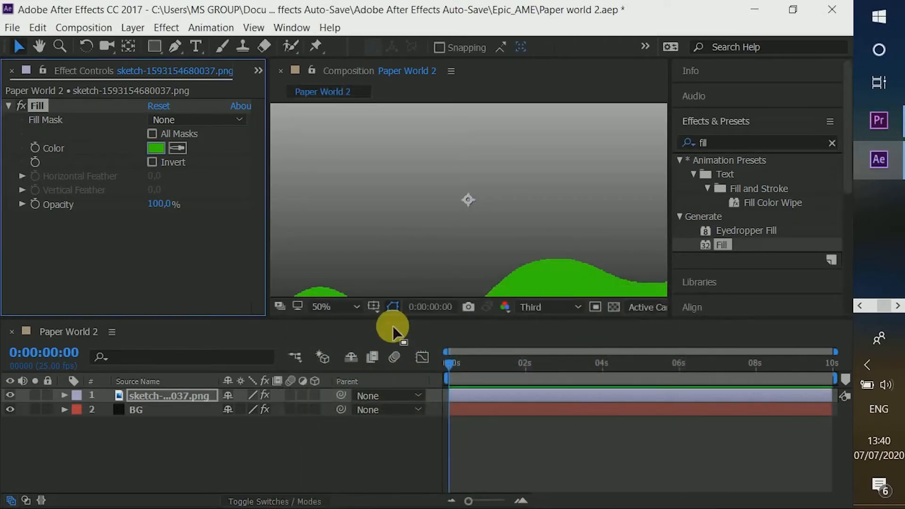
# - Duplicate the green hills layer with the whole composition fitted in the viewer
pyautogui.click(354, 307)
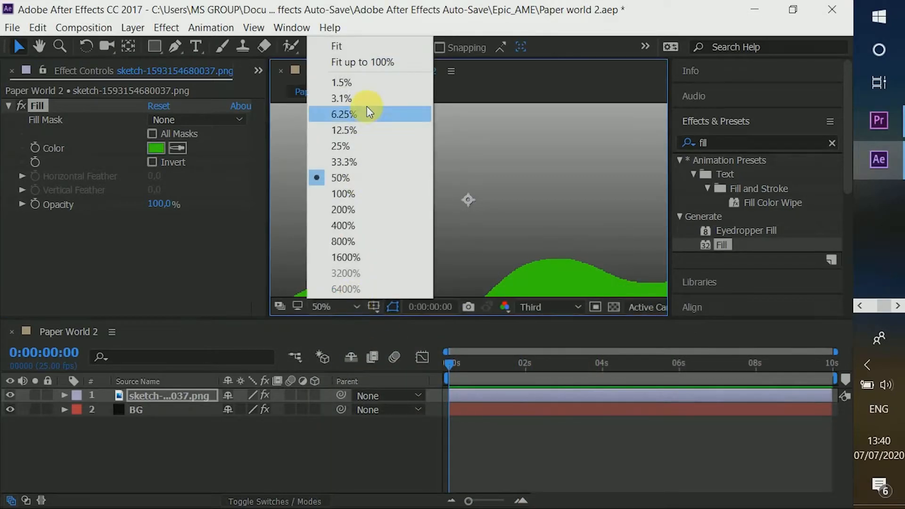
pyautogui.click(364, 48)
pyautogui.click(247, 453)
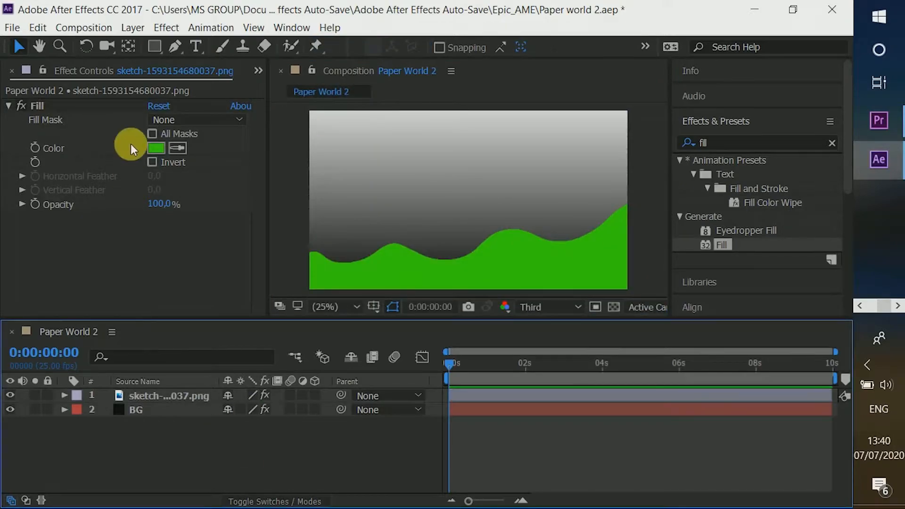
pyautogui.click(143, 397)
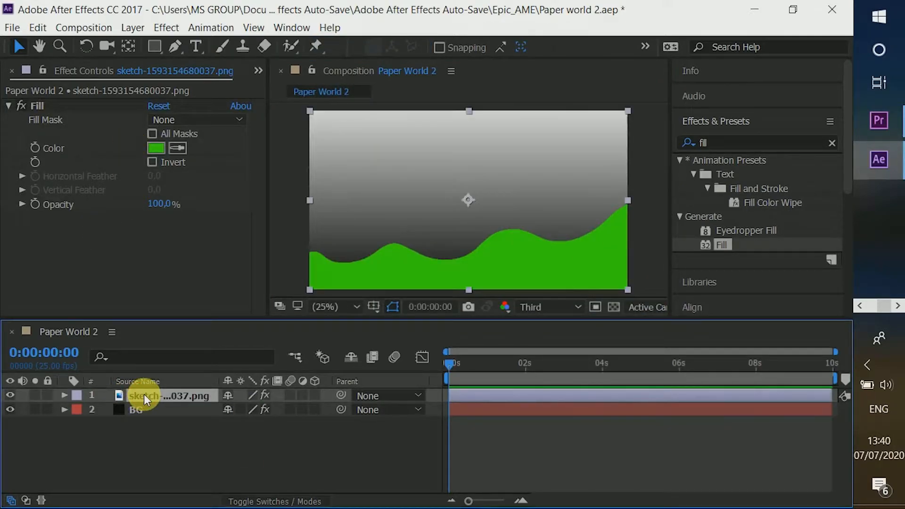
pyautogui.hotkey('ctrl', 'd')
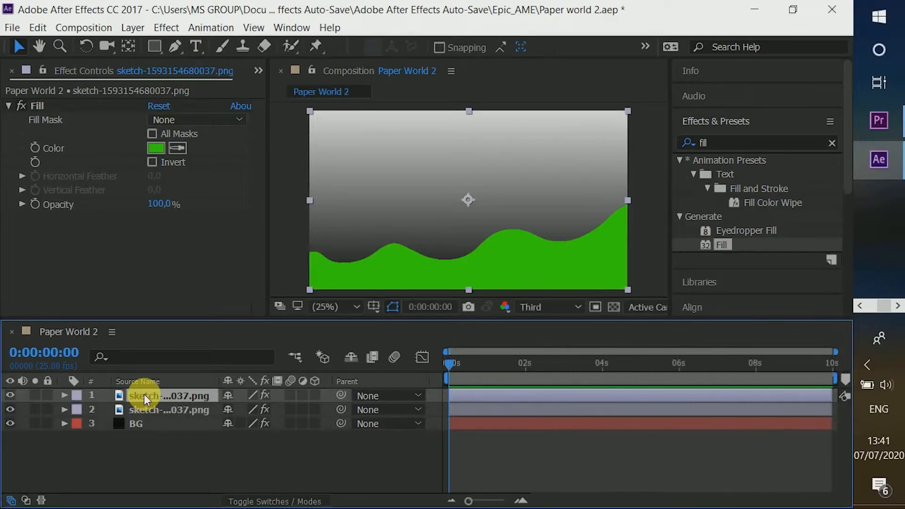
# - Find the Flip animation preset and apply it to the upper hills copy
pyautogui.click(835, 145)
pyautogui.click(823, 146)
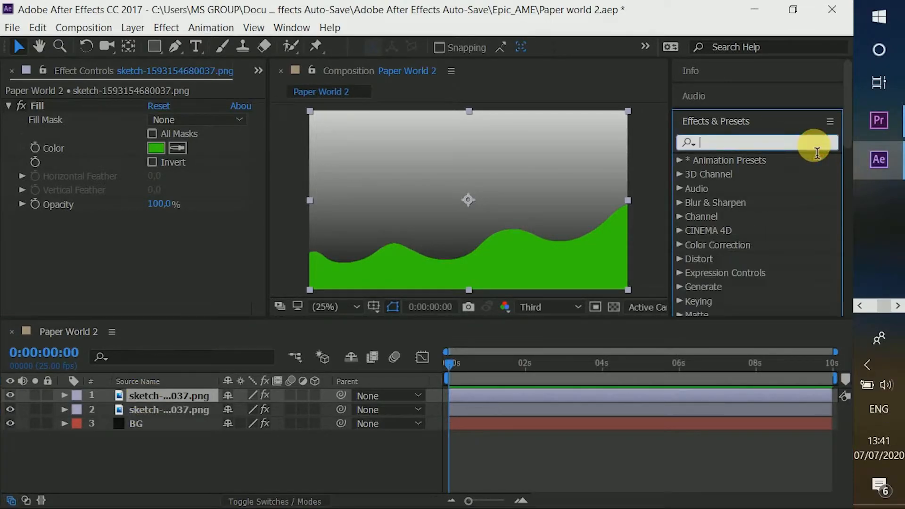
pyautogui.write('flip')
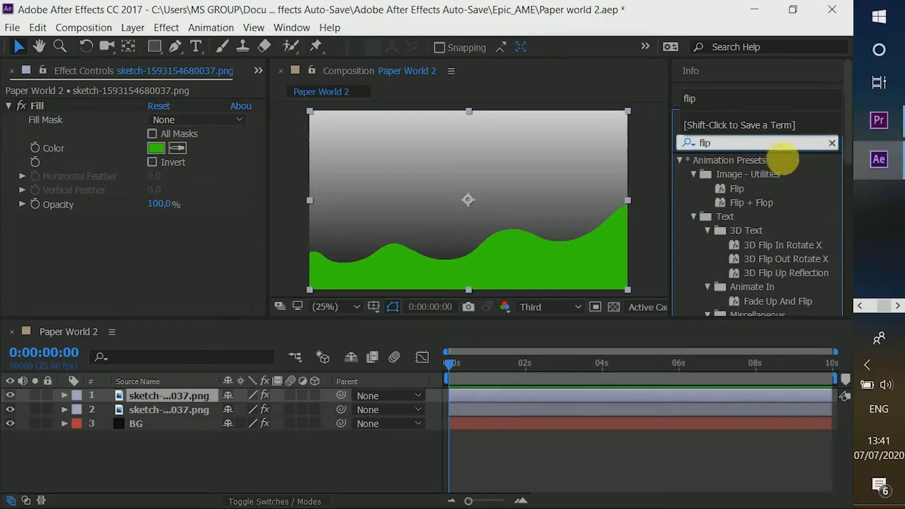
pyautogui.doubleClick(744, 187)
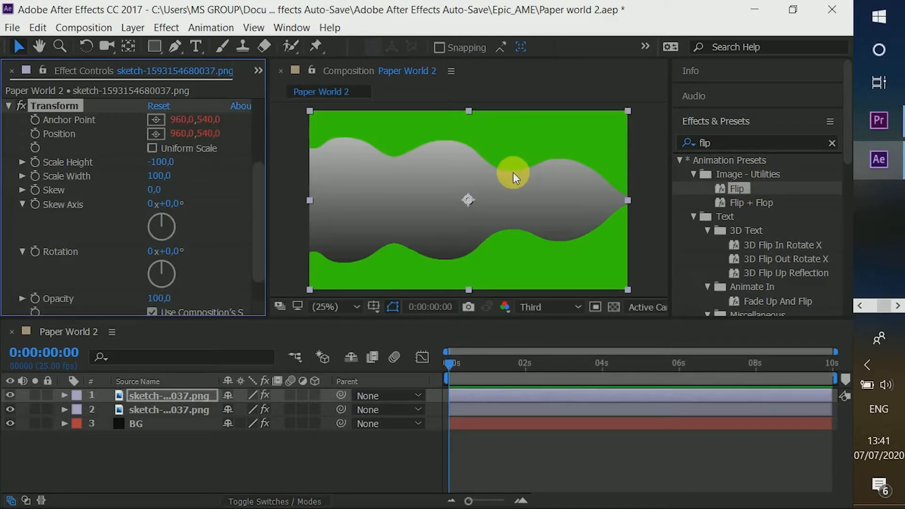
# - Set the flipped hills copy's Rotation to -180° so it mirrors the original horizontally
pyautogui.press('r')
pyautogui.moveTo(247, 410); pyautogui.dragTo(97, 401)
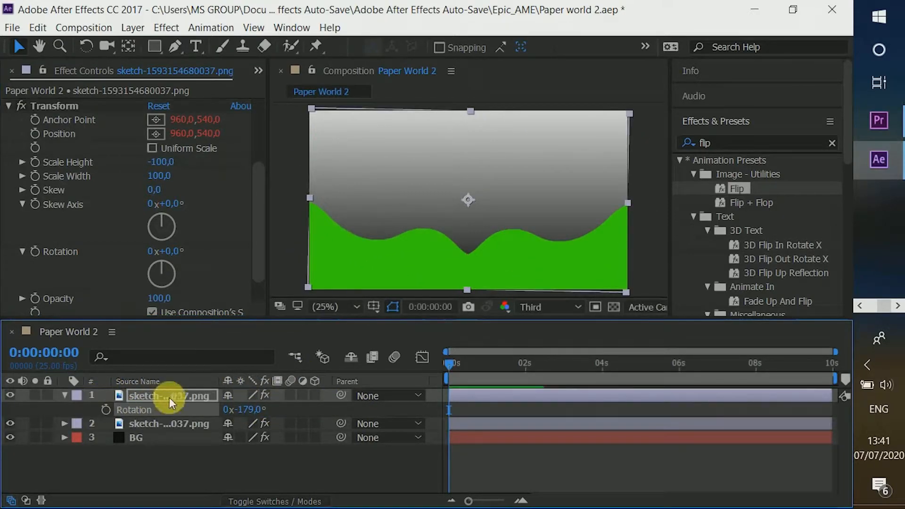
pyautogui.write('-180')
pyautogui.press('Return')
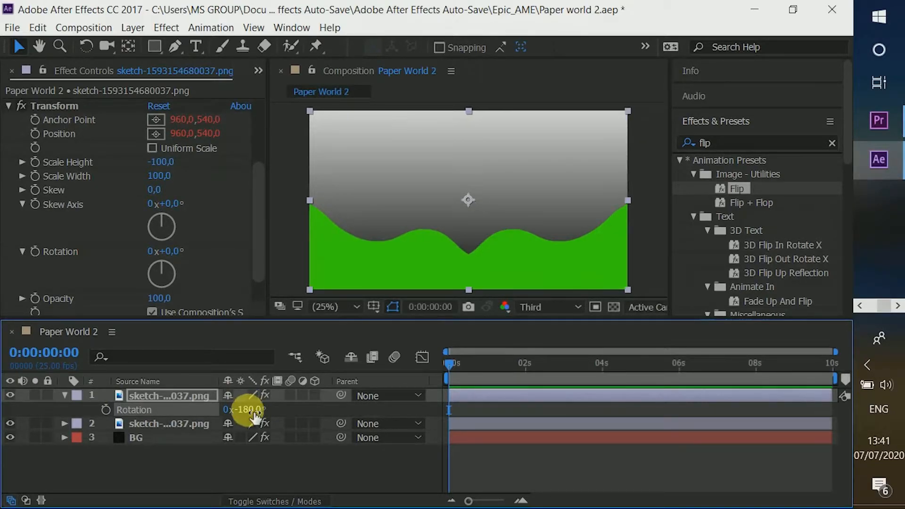
pyautogui.click(62, 396)
# - Select both hills layers and apply the Drop Shadow effect to them
pyautogui.keyDown('shift'); pyautogui.click(108, 408); pyautogui.keyUp('shift')
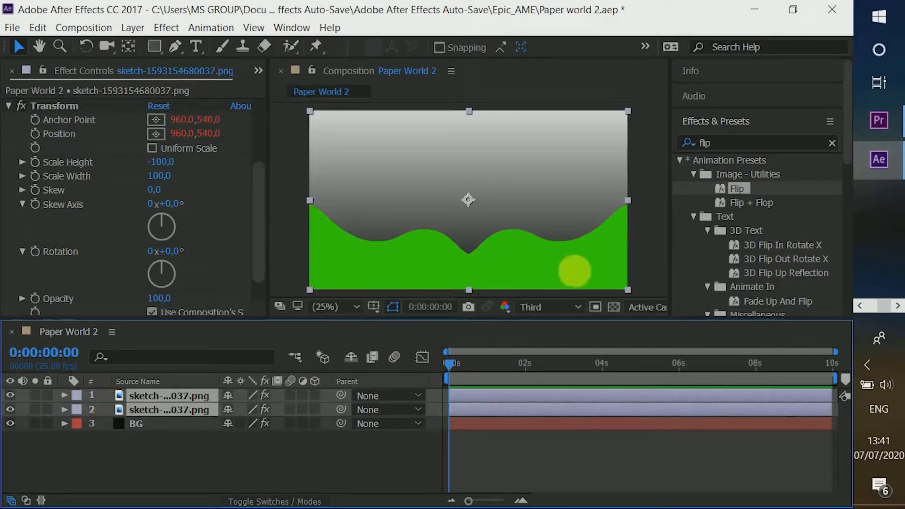
pyautogui.click(832, 143)
pyautogui.click(809, 149)
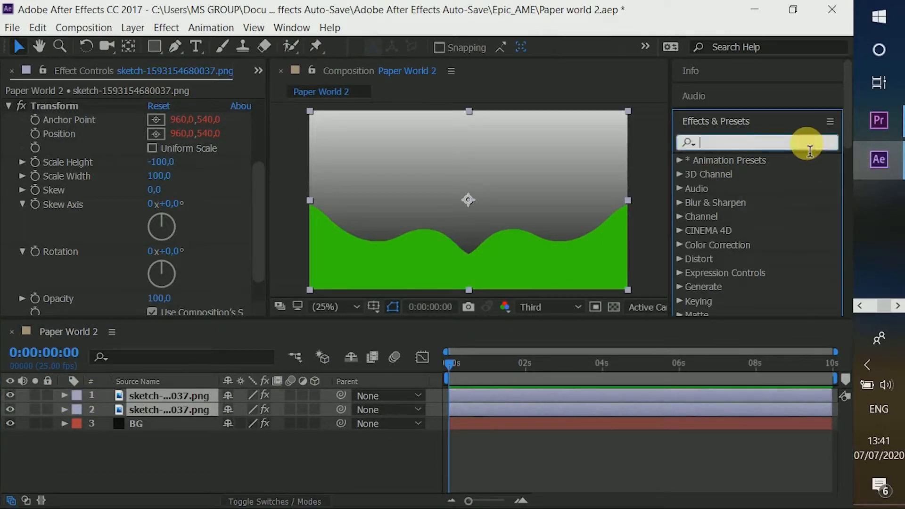
pyautogui.write('drop')
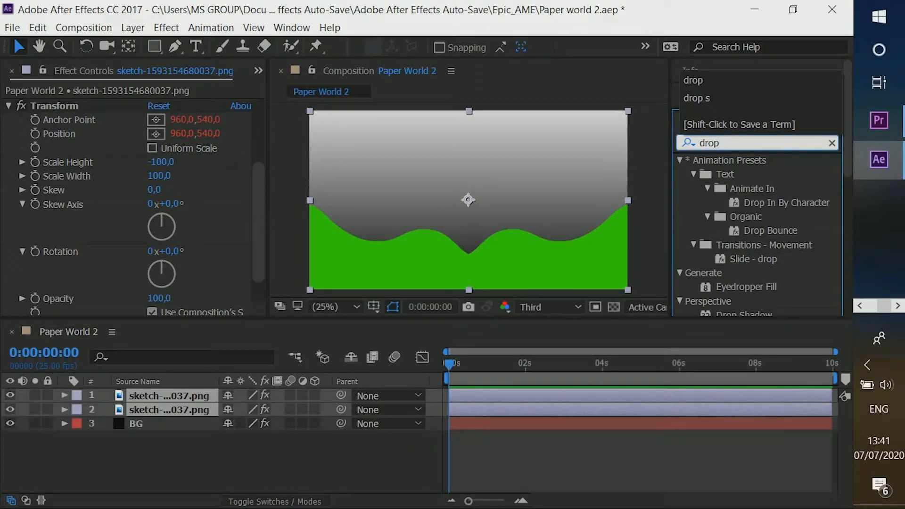
pyautogui.doubleClick(748, 309)
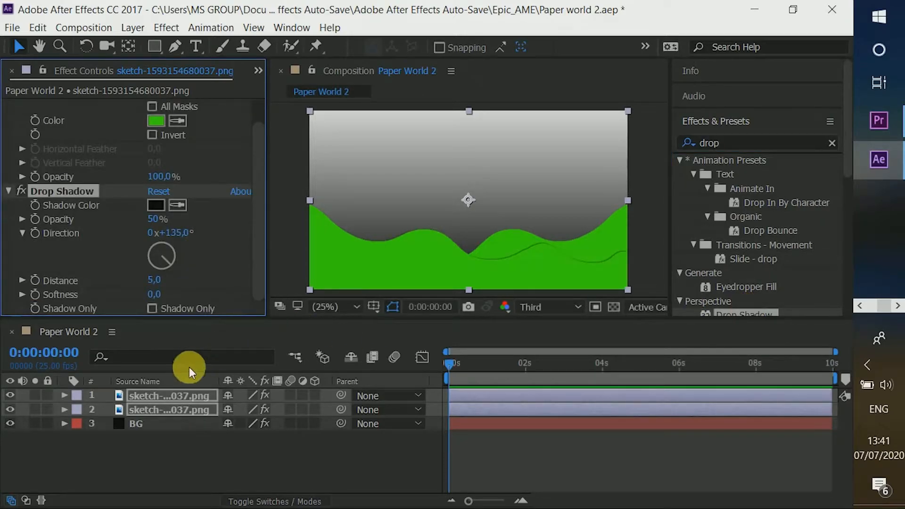
# - Set the Drop Shadow on both hills layers to 77% Opacity and 67 Softness
pyautogui.moveTo(158, 220); pyautogui.dragTo(208, 210)
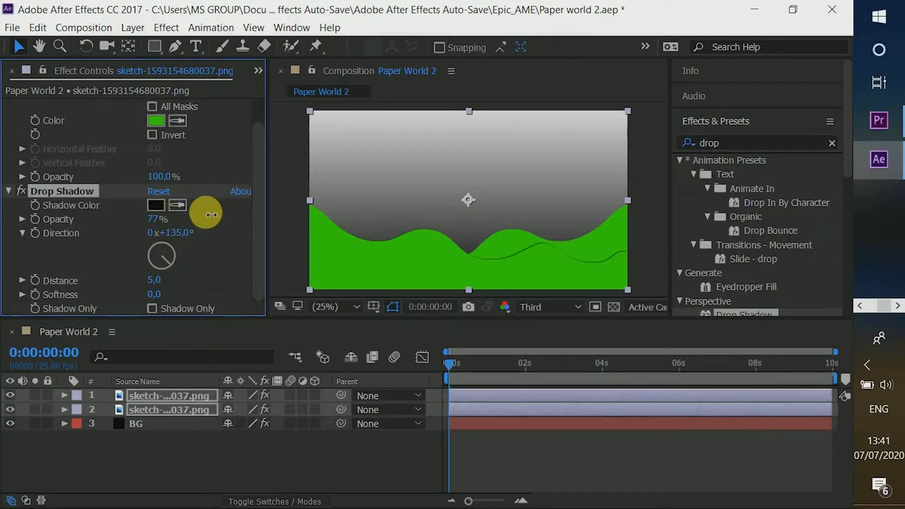
pyautogui.moveTo(156, 295); pyautogui.dragTo(210, 294)
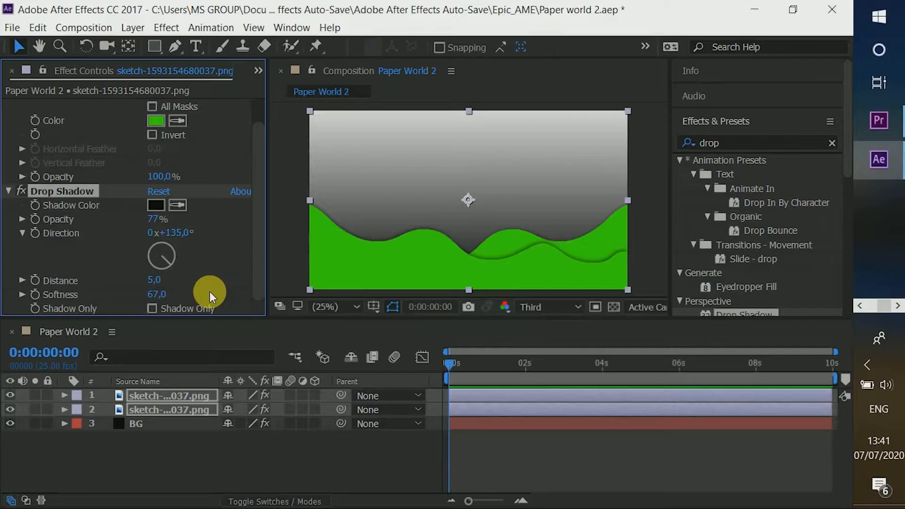
pyautogui.click(163, 435)
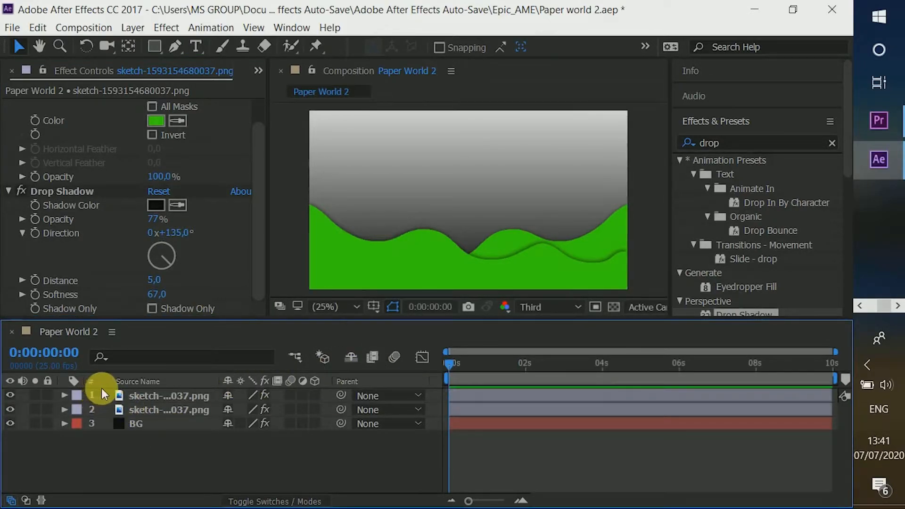
# - Move both hills layers together slightly lower in the frame
pyautogui.moveTo(103, 391); pyautogui.dragTo(114, 409)
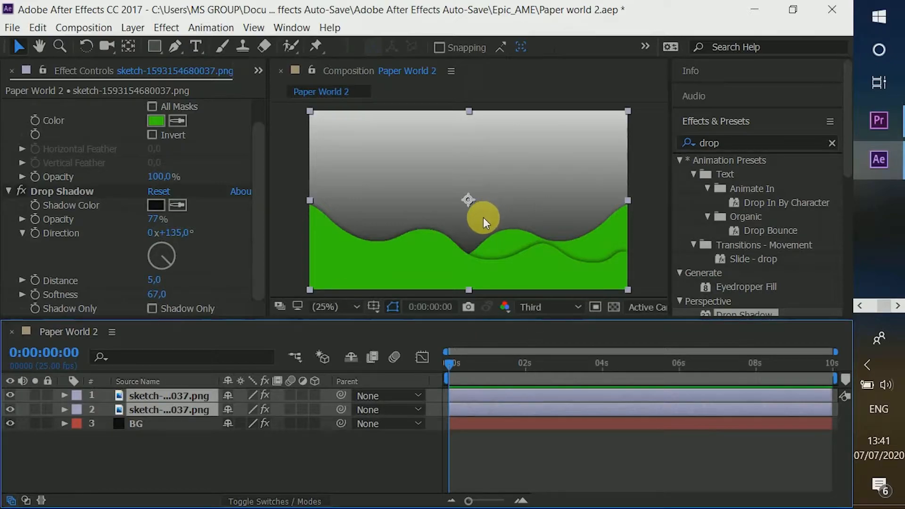
pyautogui.moveTo(483, 217); pyautogui.dragTo(483, 225)
pyautogui.click(236, 451)
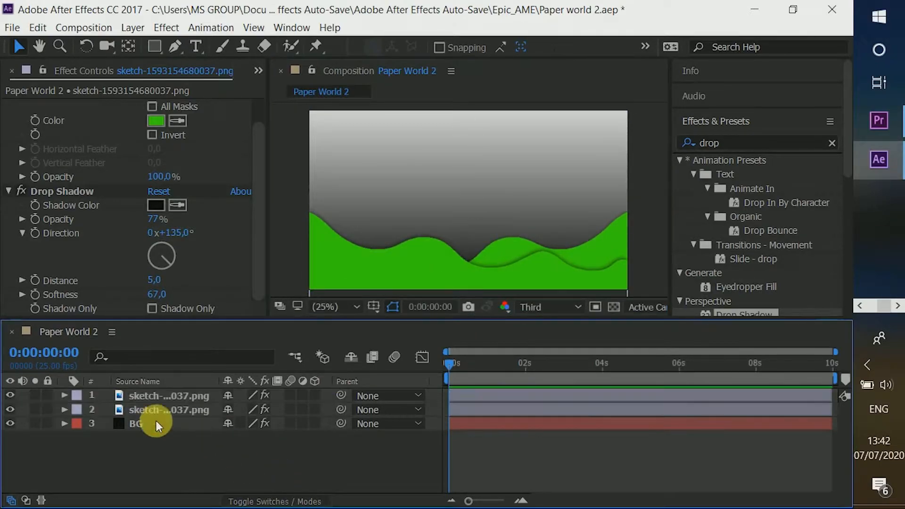
# - Duplicate the top hills layer, place the copy beneath the other hills layers, and raise it so its crests show behind them
pyautogui.click(166, 395)
pyautogui.hotkey('ctrl', 'd')
pyautogui.moveTo(188, 398); pyautogui.dragTo(188, 424)
pyautogui.moveTo(415, 276); pyautogui.dragTo(414, 252)
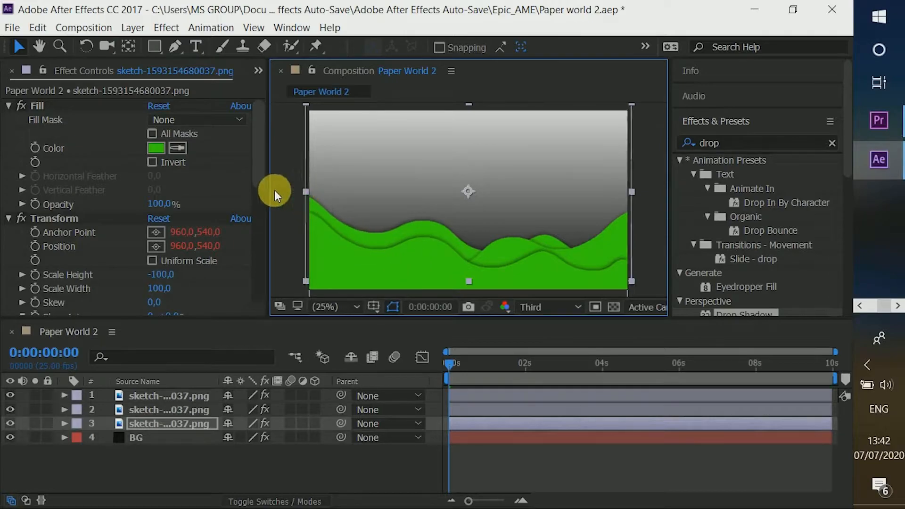
# - Stretch each of the three hills layers horizontally beyond the frame edges to make the hills broader
pyautogui.click(196, 415)
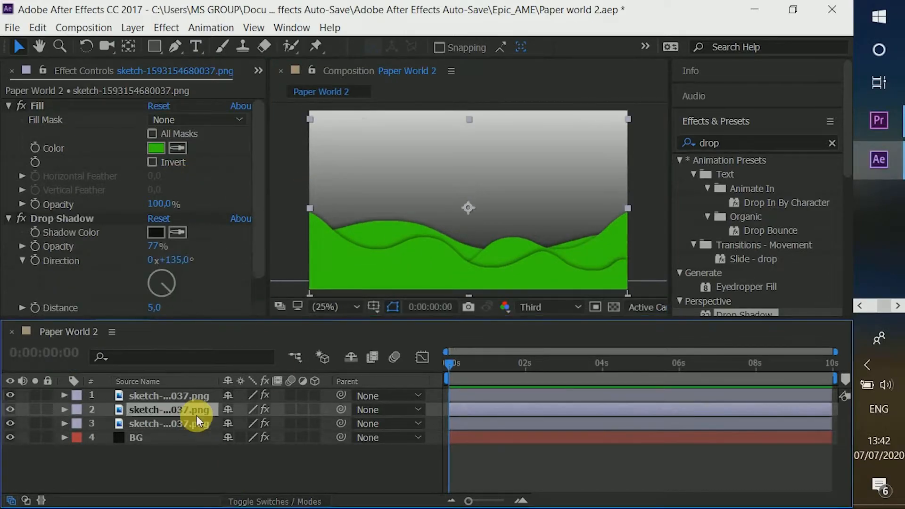
pyautogui.click(157, 395)
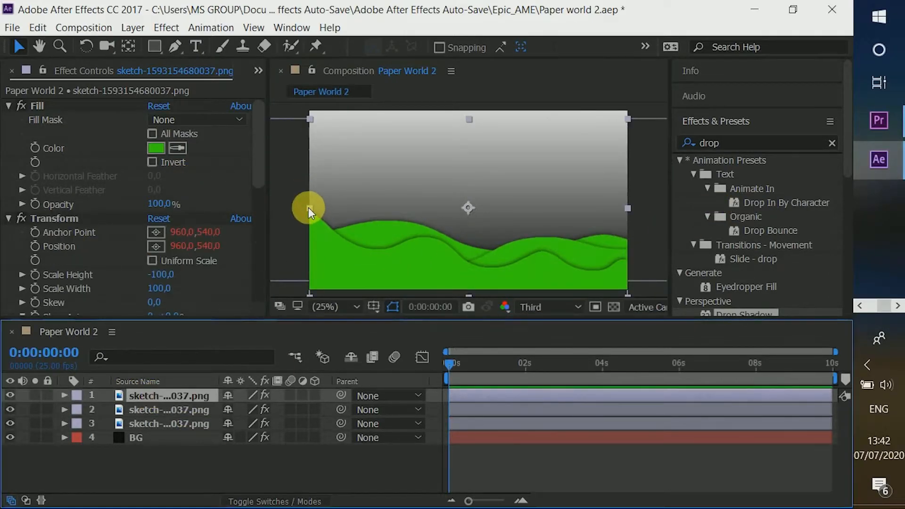
pyautogui.moveTo(308, 207); pyautogui.dragTo(194, 204)
pyautogui.moveTo(400, 272); pyautogui.dragTo(468, 265)
# - Change the rearmost hills layer's Fill color to a darker green, RGB 27, 116, 1
pyautogui.click(194, 422)
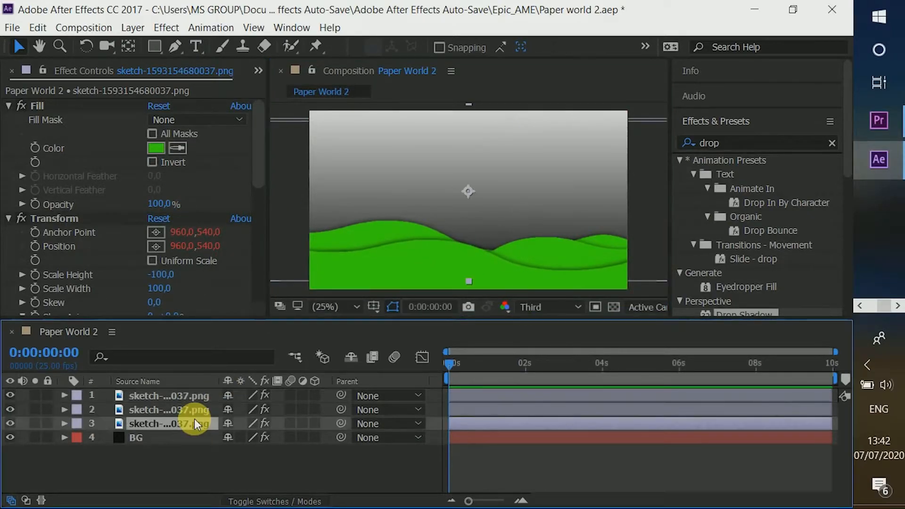
pyautogui.click(156, 147)
pyautogui.click(511, 461)
pyautogui.click(505, 435)
pyautogui.click(659, 325)
# - Change the middle hills layer's Fill color to a medium-dark green
pyautogui.click(191, 409)
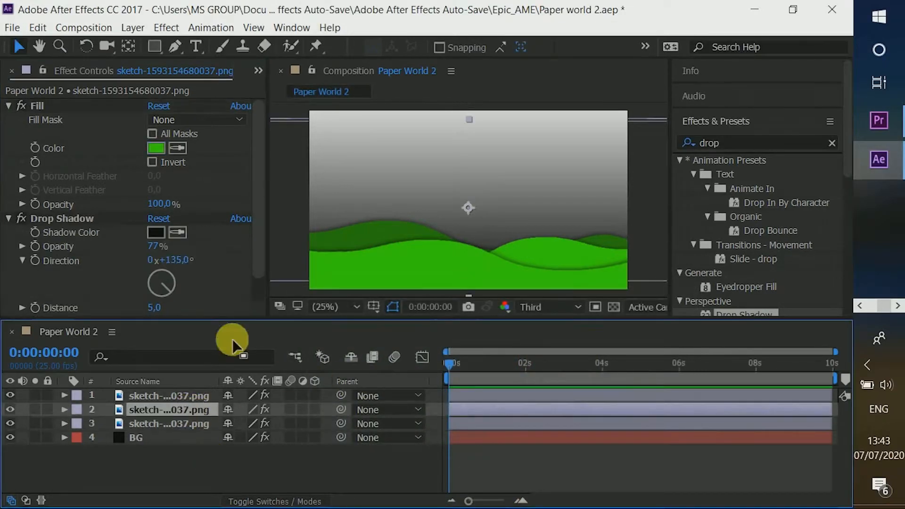
pyautogui.click(156, 147)
pyautogui.moveTo(509, 330)
pyautogui.mouseDown()
pyautogui.moveTo(512, 400)
pyautogui.moveTo(505, 403)
pyautogui.mouseUp()
pyautogui.click(657, 324)
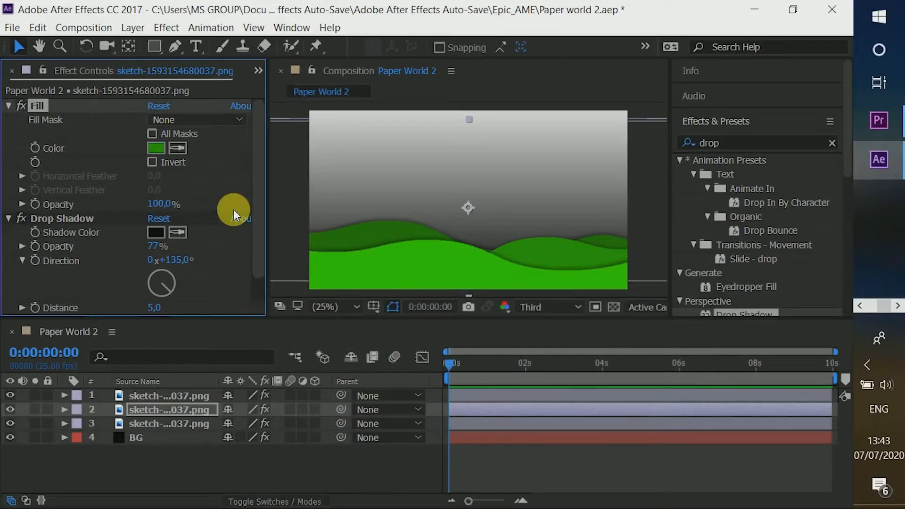
# - Darken the rearmost hills layer's Fill color to a very dark green and collapse its effect settings
pyautogui.click(202, 424)
pyautogui.click(156, 147)
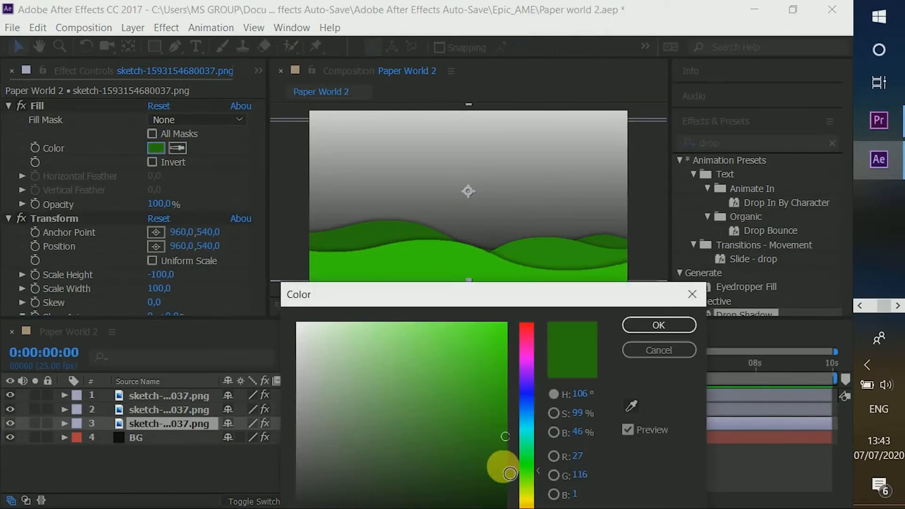
pyautogui.moveTo(507, 474); pyautogui.dragTo(504, 466)
pyautogui.click(638, 324)
pyautogui.click(199, 370)
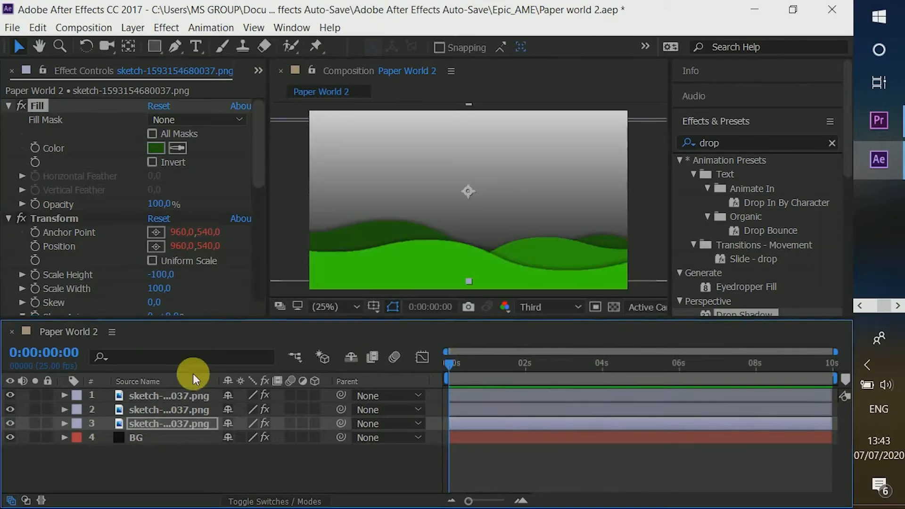
pyautogui.click(8, 106)
pyautogui.click(8, 120)
# - Set the End Color of the BG layer's Gradient Ramp to bright blue
pyautogui.click(158, 436)
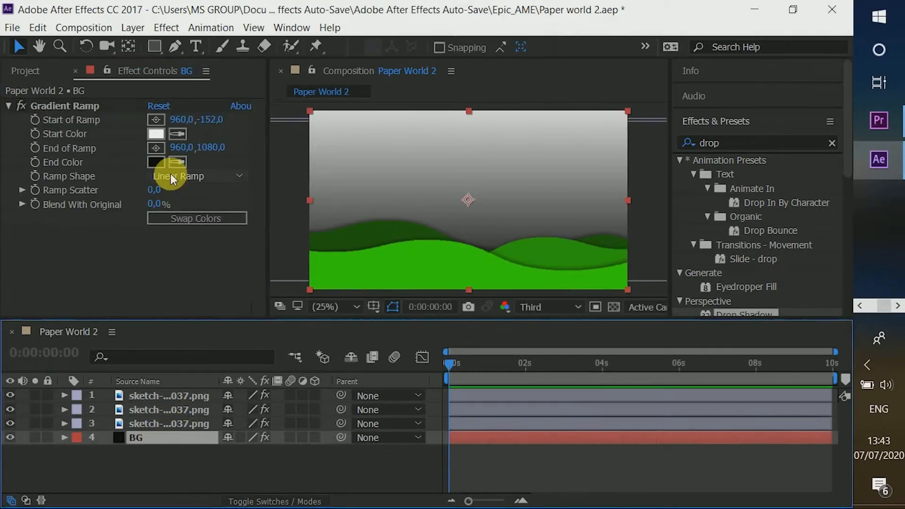
pyautogui.click(156, 161)
pyautogui.click(528, 394)
pyautogui.click(668, 328)
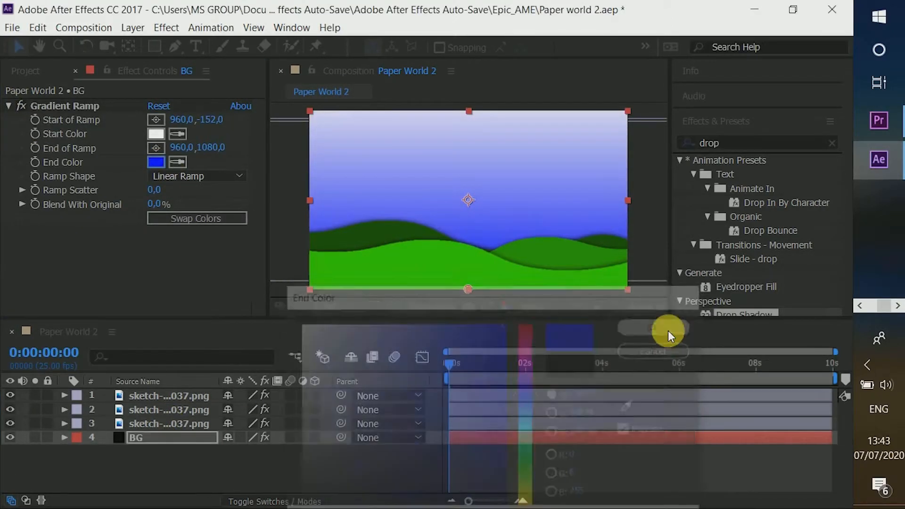
# - Set the Start Color of the BG layer's Gradient Ramp to orange after trying a cyan
pyautogui.click(155, 134)
pyautogui.click(528, 430)
pyautogui.click(506, 323)
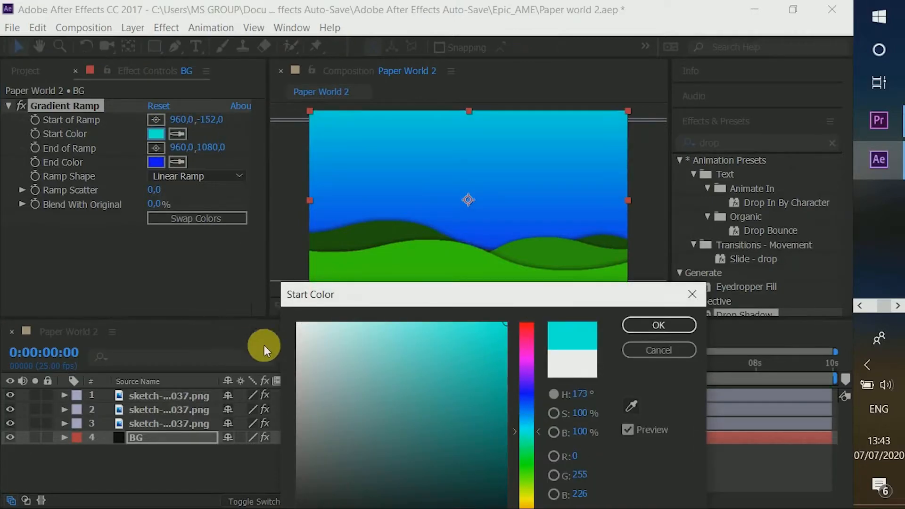
pyautogui.moveTo(469, 293); pyautogui.dragTo(398, 193)
pyautogui.click(462, 418)
pyautogui.moveTo(489, 211); pyautogui.dragTo(611, 290)
pyautogui.press('Return')
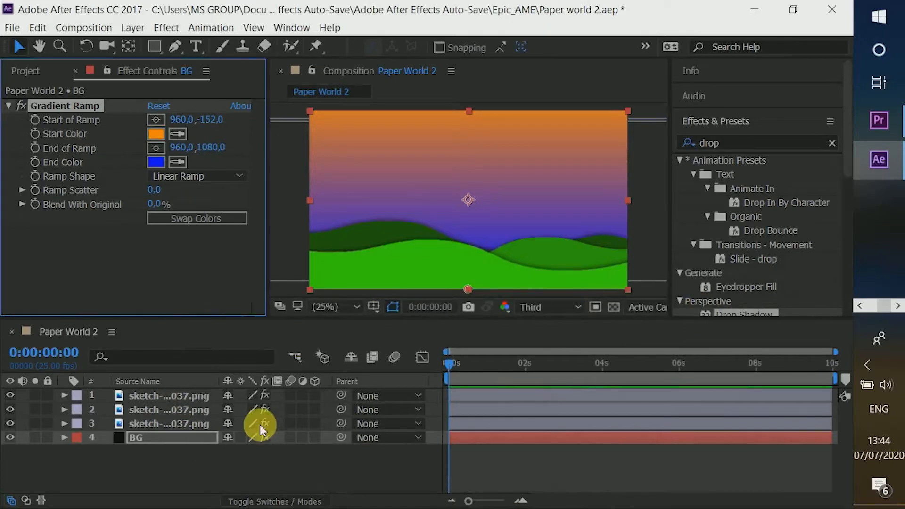
# - Set the background gradient's End Color to yellow, then try swapping the two ramp colors and swap them back
pyautogui.click(160, 163)
pyautogui.click(573, 307)
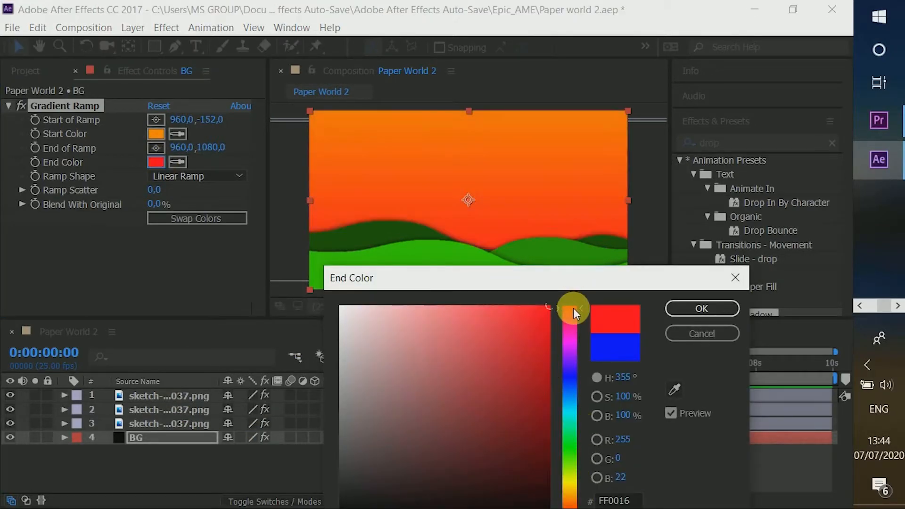
pyautogui.moveTo(556, 278); pyautogui.dragTo(550, 213)
pyautogui.moveTo(573, 436); pyautogui.dragTo(565, 419)
pyautogui.moveTo(519, 213); pyautogui.dragTo(517, 254)
pyautogui.click(679, 316)
pyautogui.click(228, 219)
pyautogui.click(228, 218)
pyautogui.click(208, 488)
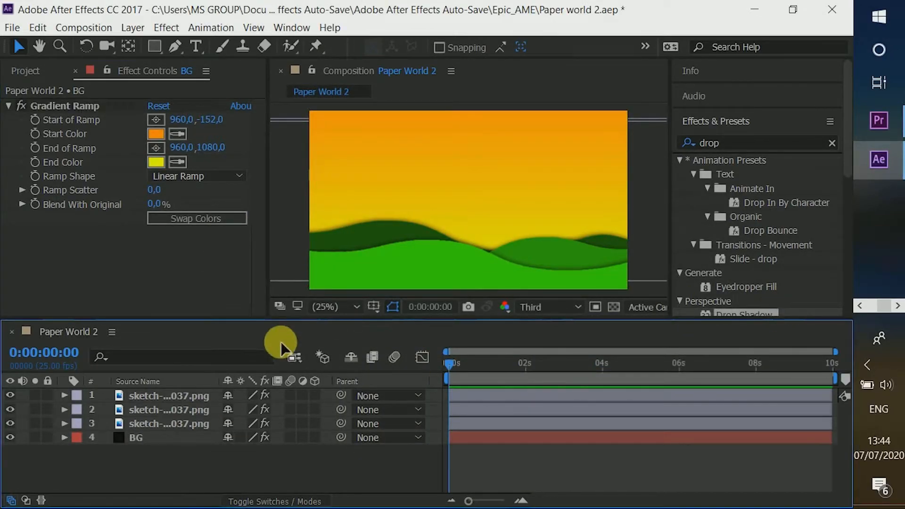
# - Add the cloud image as the top layer, scale it to 40%, and position it in the upper right of the sky
pyautogui.click(26, 70)
pyautogui.click(47, 253)
pyautogui.moveTo(47, 257)
pyautogui.mouseDown()
pyautogui.moveTo(163, 400)
pyautogui.moveTo(164, 392)
pyautogui.mouseUp()
pyautogui.press('s')
pyautogui.moveTo(247, 410); pyautogui.dragTo(217, 384)
pyautogui.moveTo(484, 204)
pyautogui.mouseDown()
pyautogui.moveTo(564, 166)
pyautogui.moveTo(572, 170)
pyautogui.moveTo(474, 178)
pyautogui.moveTo(466, 210)
pyautogui.mouseUp()
# - Duplicate the cloud layer and place the copy near the middle of the sky
pyautogui.hotkey('ctrl', 'd')
pyautogui.moveTo(97, 410); pyautogui.dragTo(98, 406)
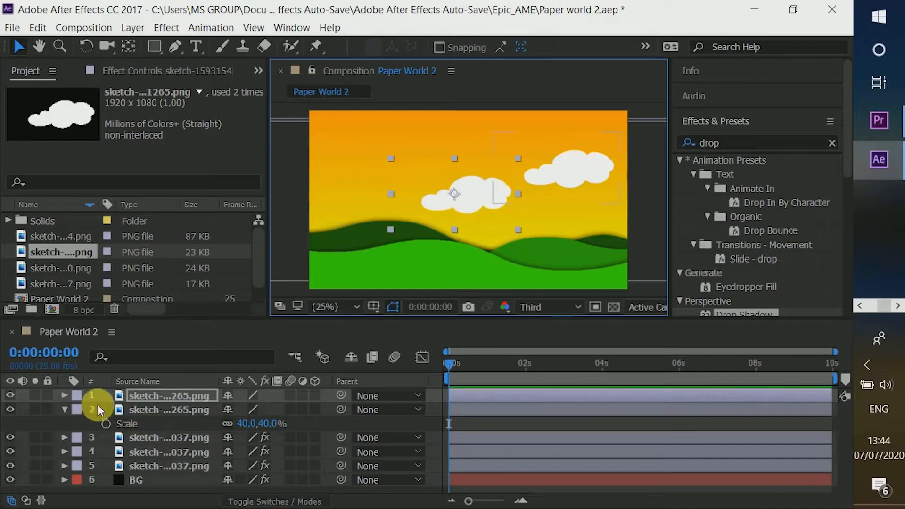
pyautogui.click(65, 410)
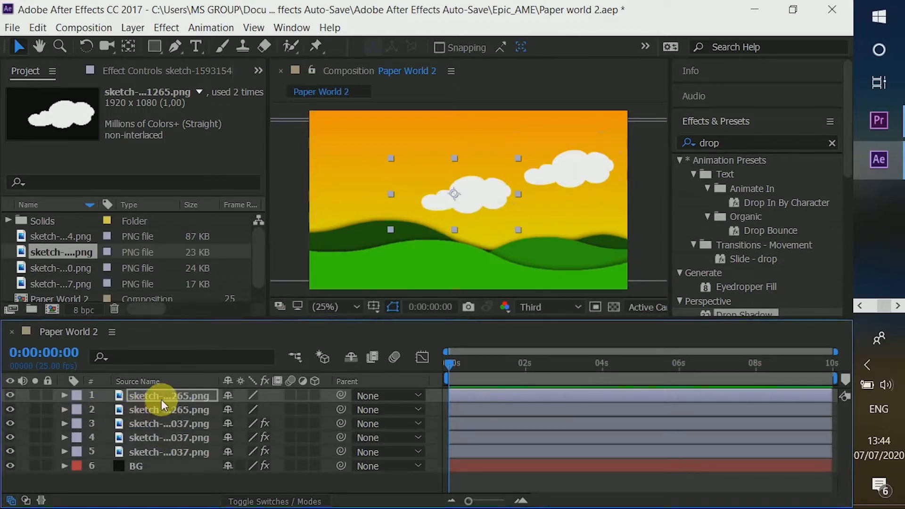
# - Duplicate the middle cloud, order the copy below all hills layers, and position it partly behind the right-hand hills
pyautogui.click(174, 396)
pyautogui.hotkey('ctrl', 'd')
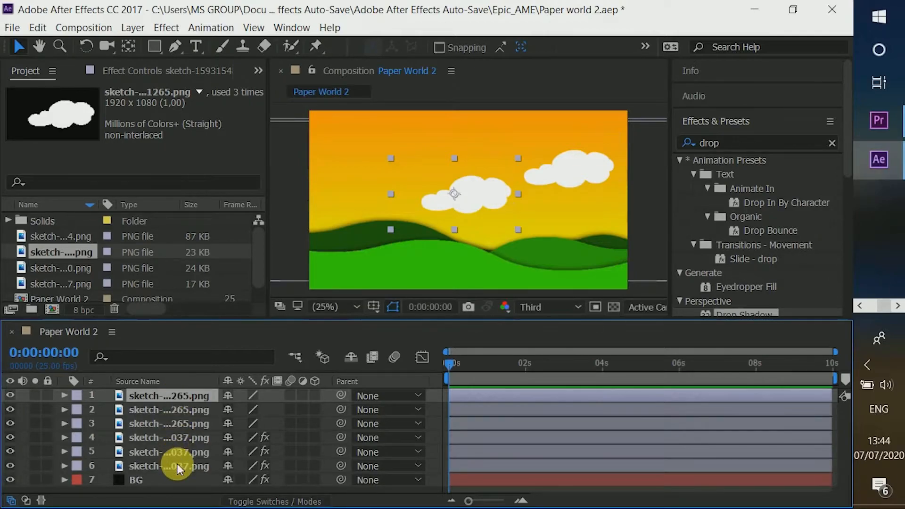
pyautogui.moveTo(179, 398); pyautogui.dragTo(171, 470)
pyautogui.moveTo(486, 211); pyautogui.dragTo(584, 248)
# - Move the middle cloud higher in the sky and set its Scale to 47%
pyautogui.doubleClick(454, 186)
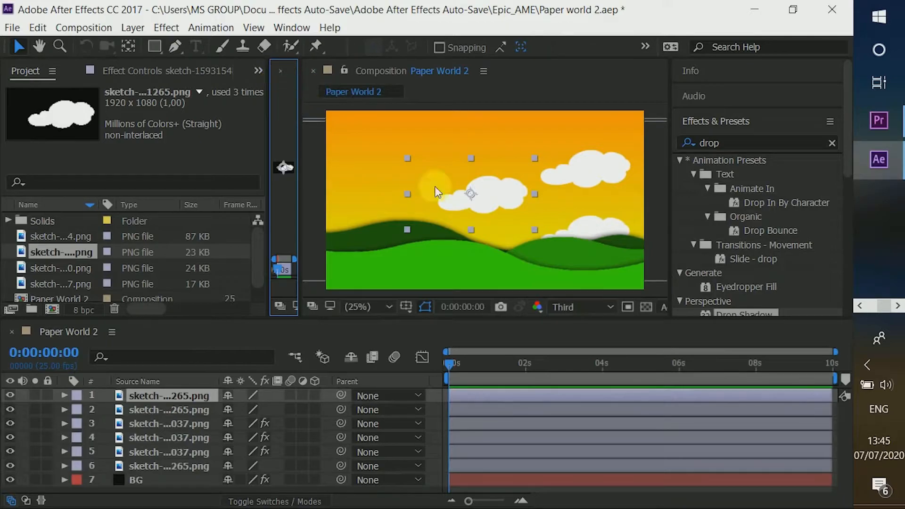
pyautogui.moveTo(493, 189); pyautogui.dragTo(493, 149)
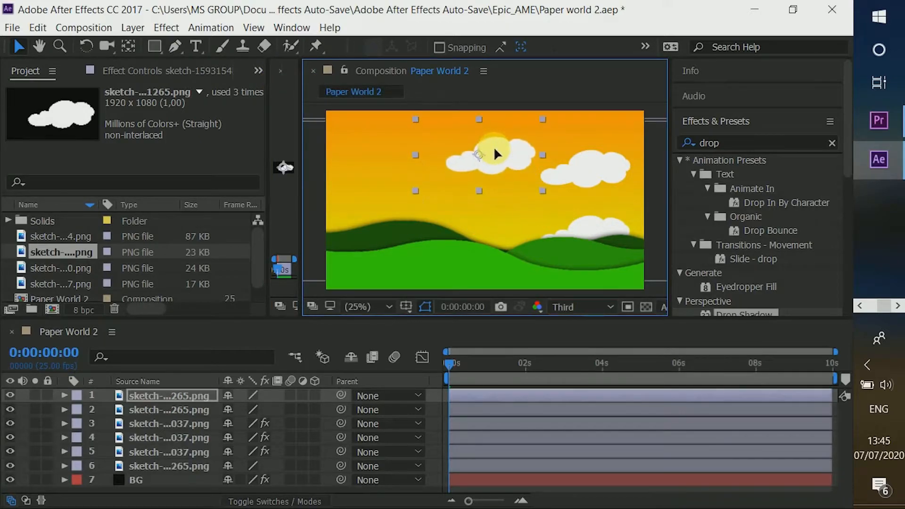
pyautogui.press('s')
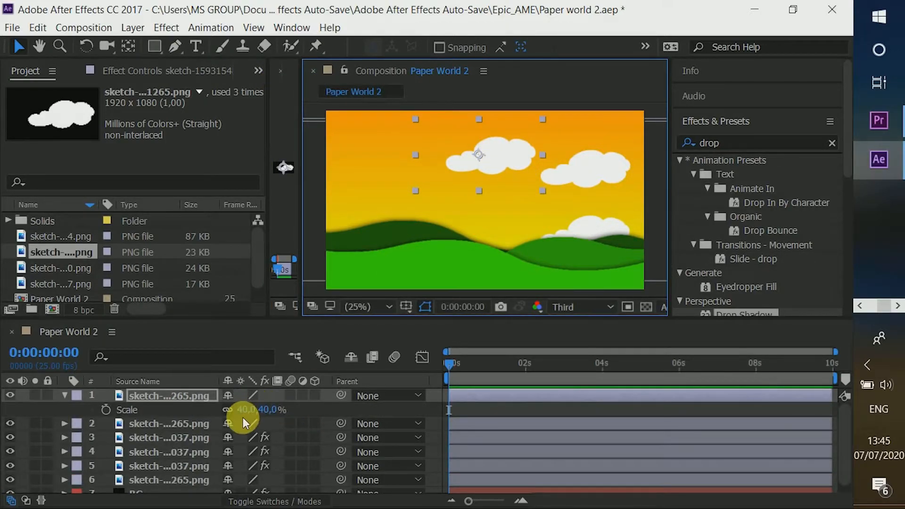
pyautogui.moveTo(242, 409); pyautogui.dragTo(248, 409)
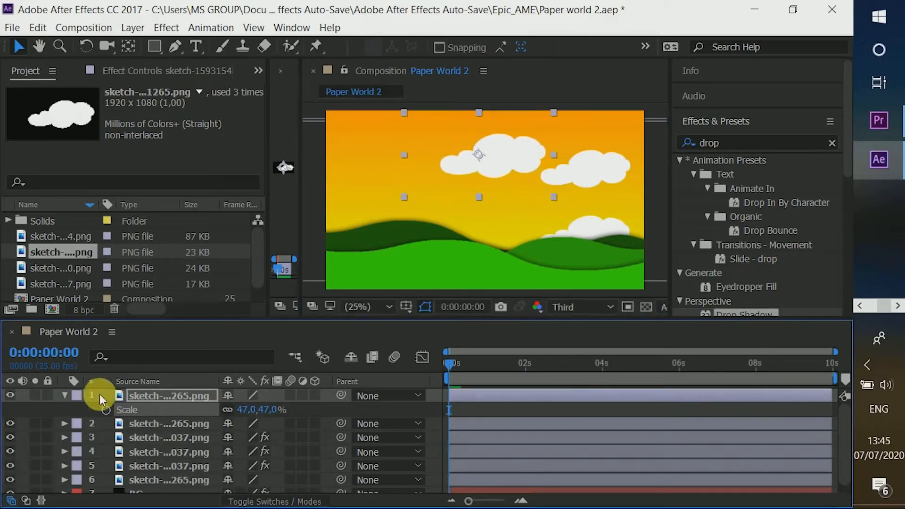
pyautogui.click(66, 395)
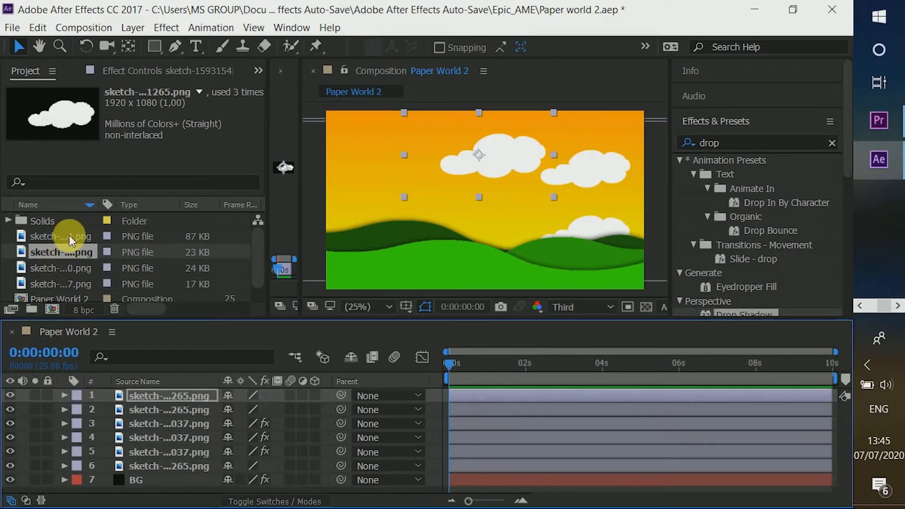
# - Add the sun image, position it on the left side of the sky, and order its layer just above BG
pyautogui.moveTo(68, 268)
pyautogui.mouseDown()
pyautogui.moveTo(132, 388)
pyautogui.moveTo(166, 398)
pyautogui.mouseUp()
pyautogui.moveTo(480, 218); pyautogui.dragTo(385, 209)
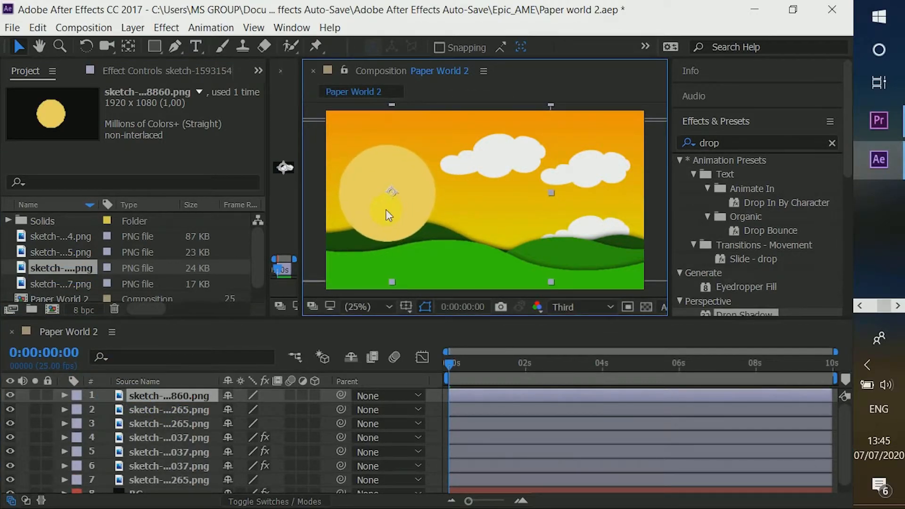
pyautogui.click(186, 399)
pyautogui.moveTo(186, 394); pyautogui.dragTo(189, 480)
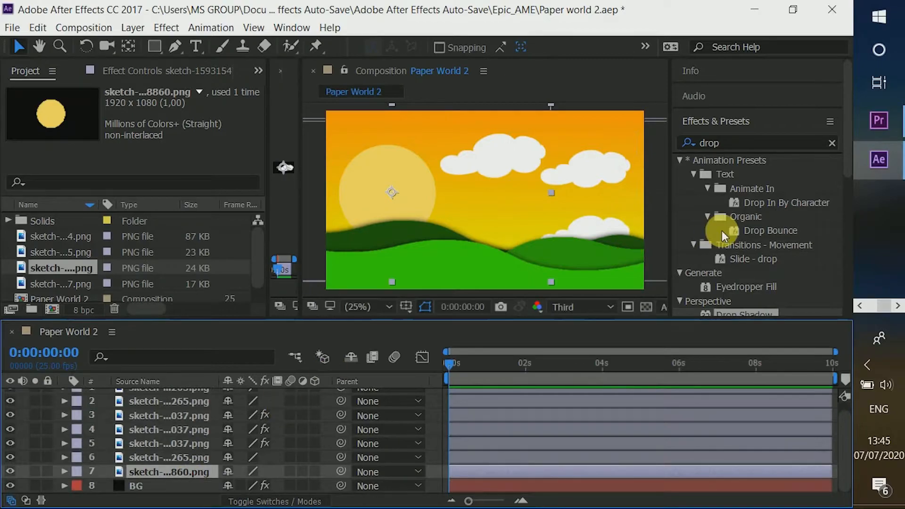
# - Apply Drop Shadow to the sun layer and set its Softness to 120
pyautogui.doubleClick(740, 312)
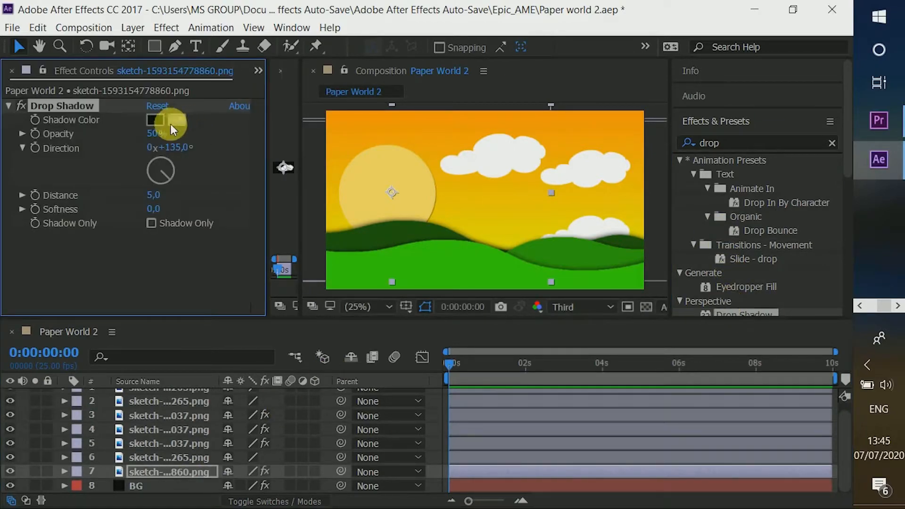
pyautogui.moveTo(153, 209); pyautogui.dragTo(236, 210)
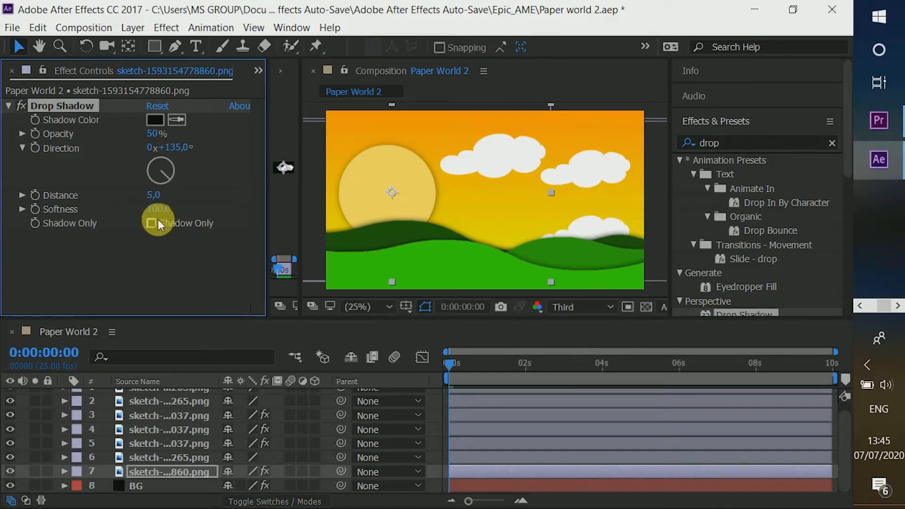
pyautogui.moveTo(164, 212); pyautogui.dragTo(172, 202)
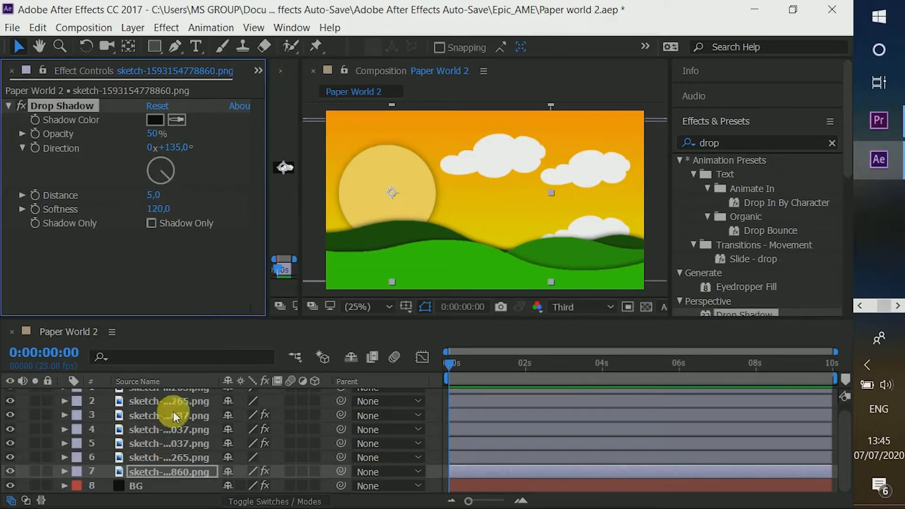
# - Apply Drop Shadow to the two upper cloud layers together, with Distance 41 and Softness 209
pyautogui.moveTo(844, 460); pyautogui.dragTo(844, 430)
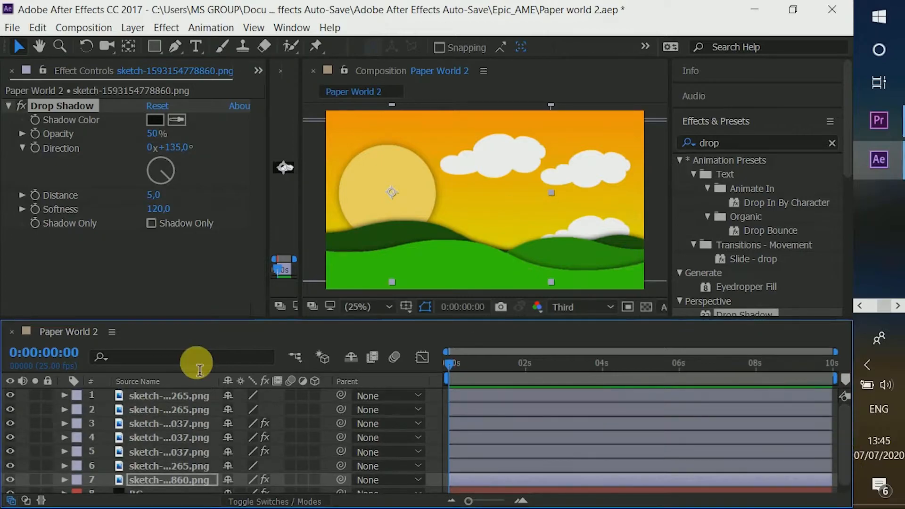
pyautogui.click(166, 423)
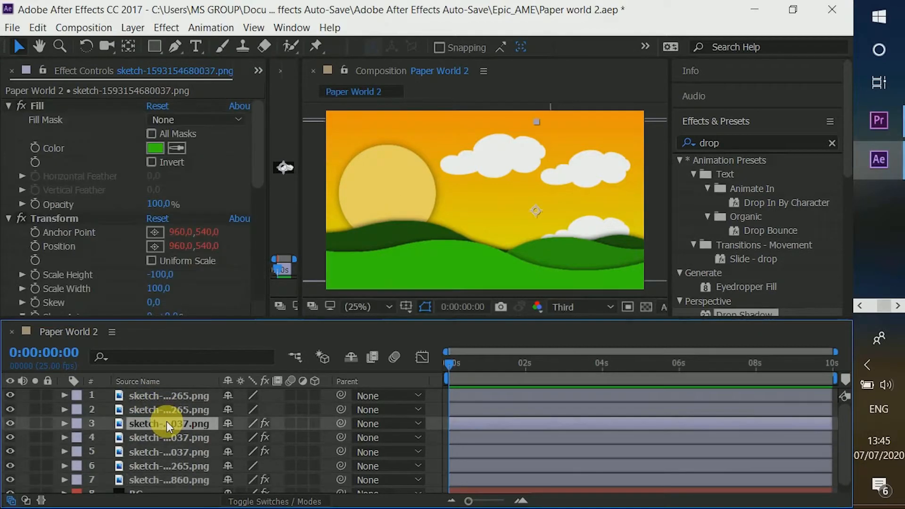
pyautogui.click(163, 409)
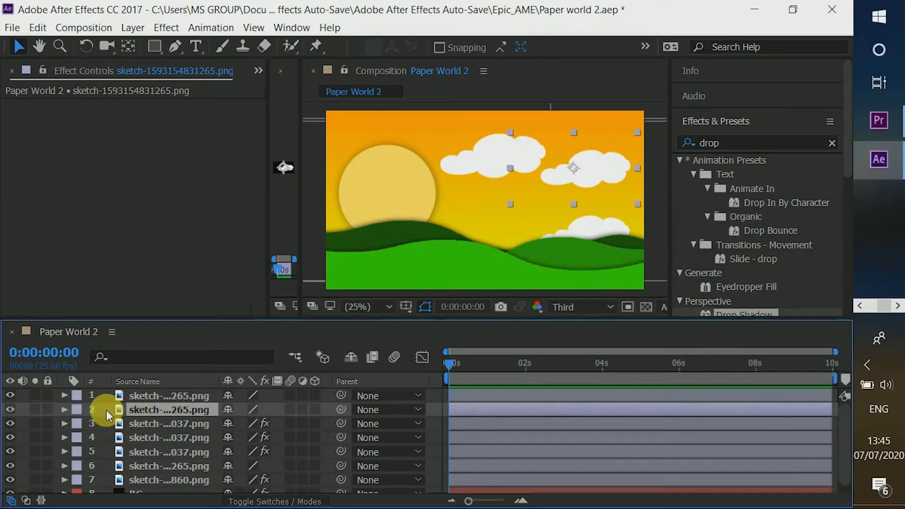
pyautogui.keyDown('ctrl'); pyautogui.click(115, 394); pyautogui.keyUp('ctrl')
pyautogui.doubleClick(743, 312)
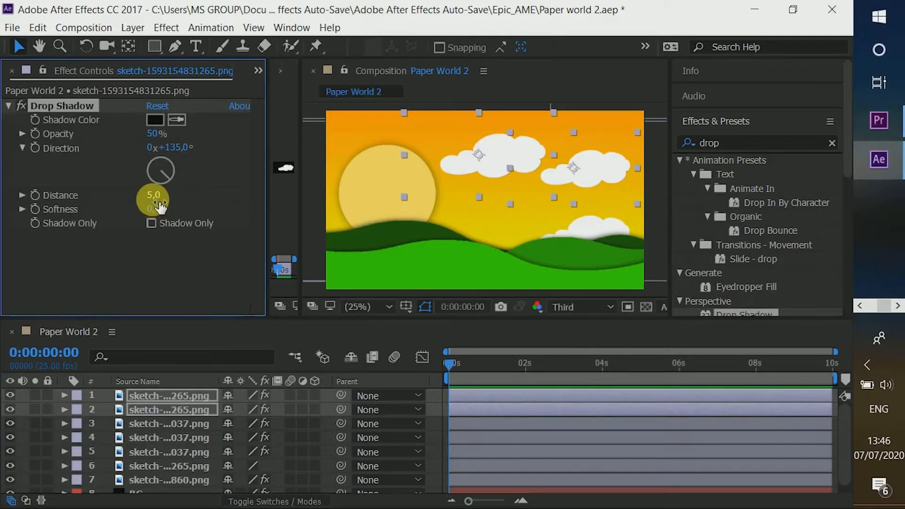
pyautogui.moveTo(160, 194); pyautogui.dragTo(242, 204)
pyautogui.moveTo(170, 213); pyautogui.dragTo(238, 202)
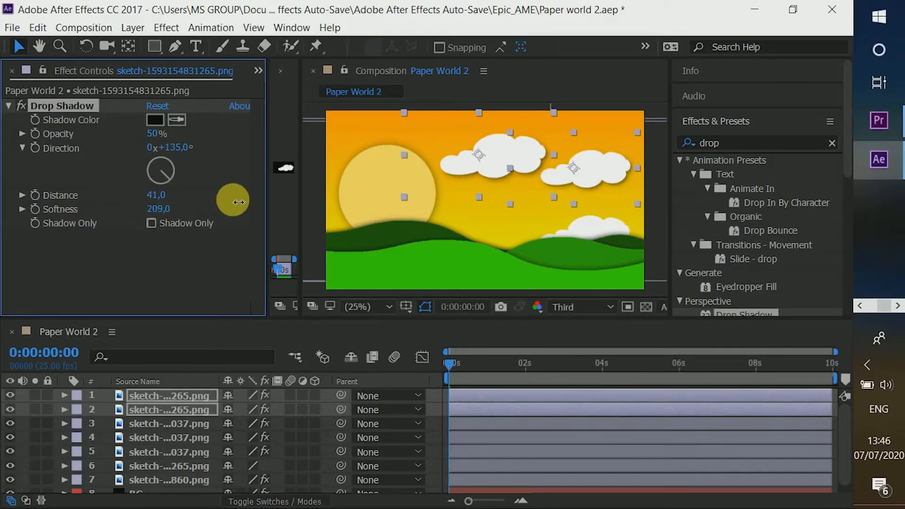
# - Set the Shadow Color of the two upper clouds to a dark orange
pyautogui.click(155, 119)
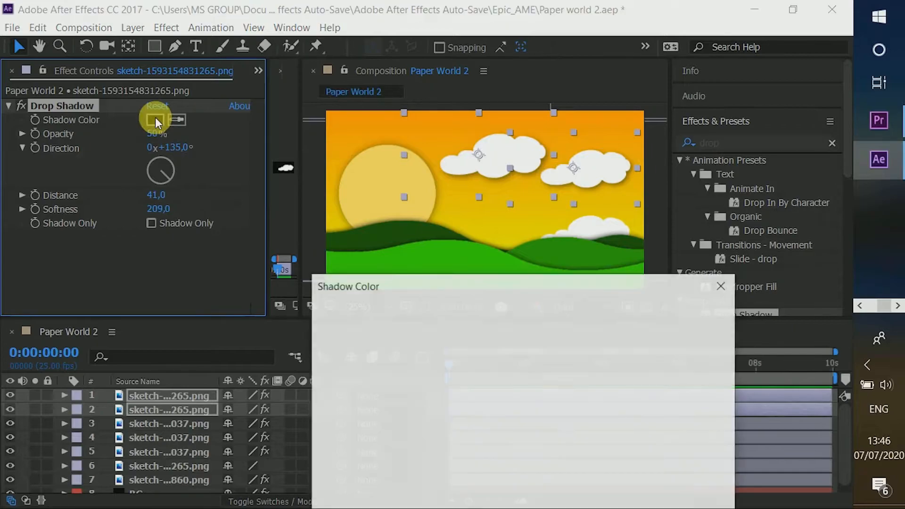
pyautogui.moveTo(525, 365)
pyautogui.mouseDown()
pyautogui.moveTo(558, 303)
pyautogui.moveTo(536, 348)
pyautogui.mouseUp()
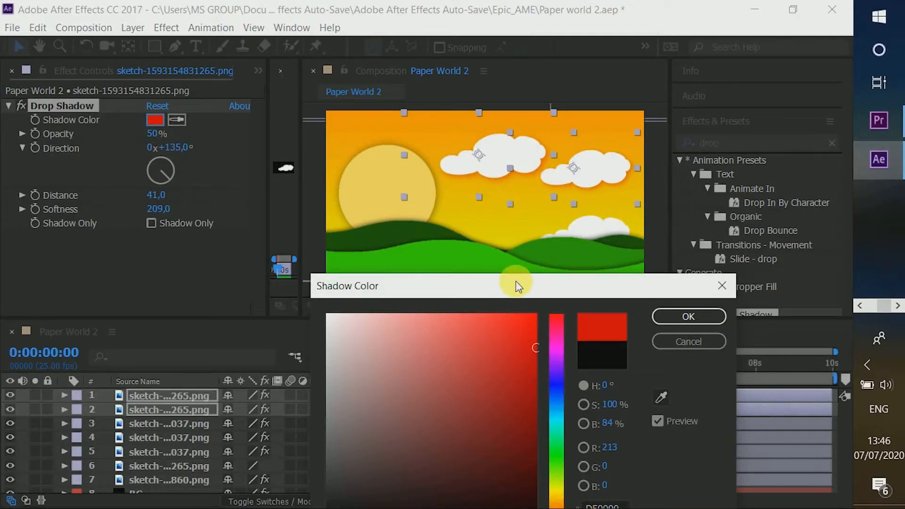
pyautogui.moveTo(515, 282); pyautogui.dragTo(493, 219)
pyautogui.click(537, 451)
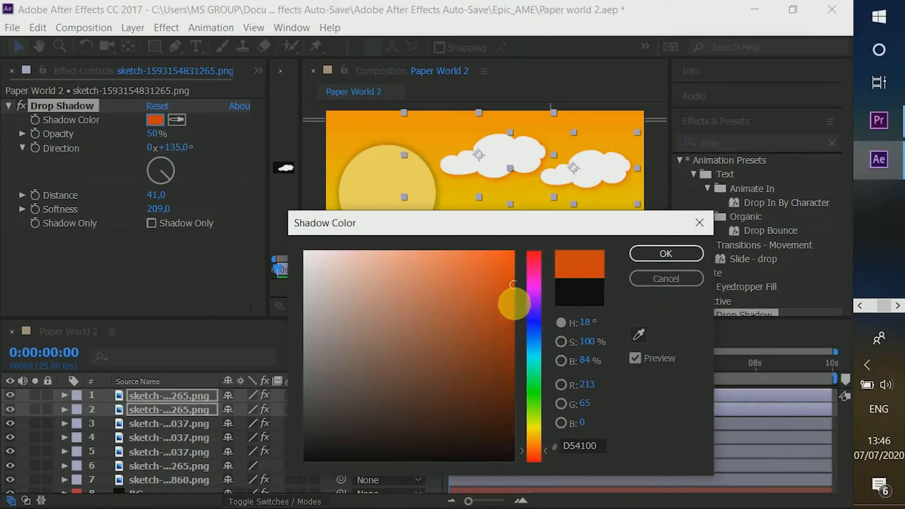
pyautogui.moveTo(505, 278)
pyautogui.mouseDown()
pyautogui.moveTo(531, 238)
pyautogui.moveTo(534, 299)
pyautogui.mouseUp()
pyautogui.click(671, 245)
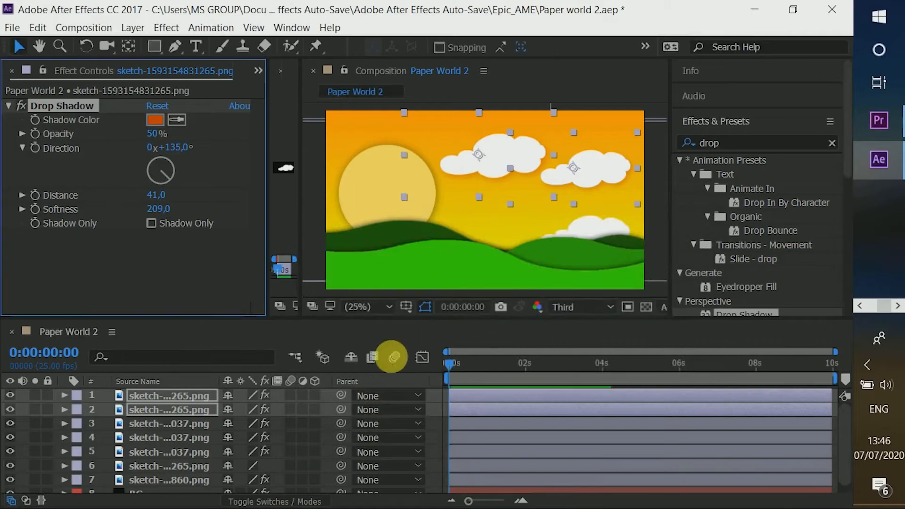
# - Apply Drop Shadow to the cloud behind the right-hand hills, with Distance 0 and Softness 114
pyautogui.click(176, 480)
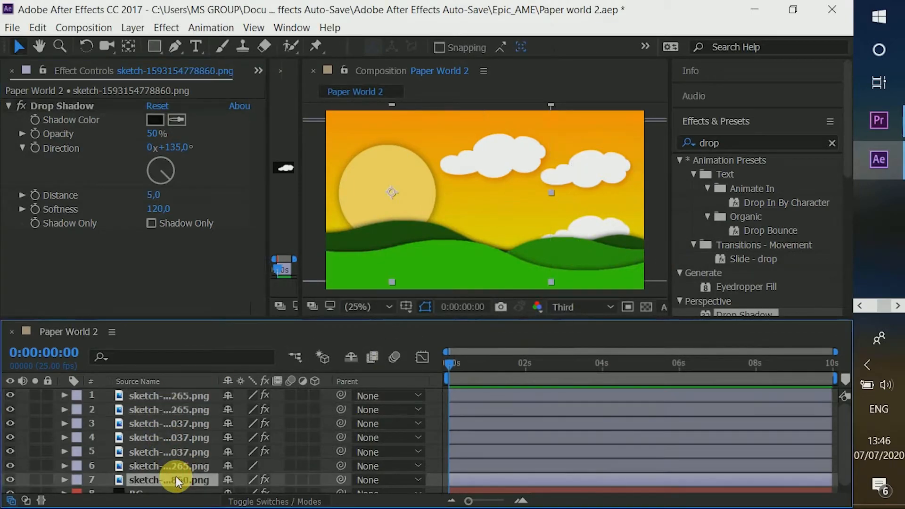
pyautogui.click(171, 464)
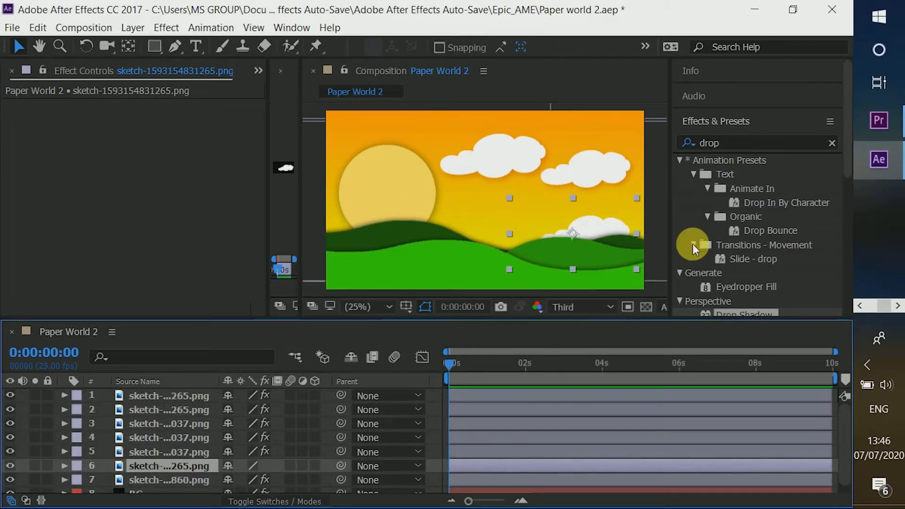
pyautogui.doubleClick(734, 314)
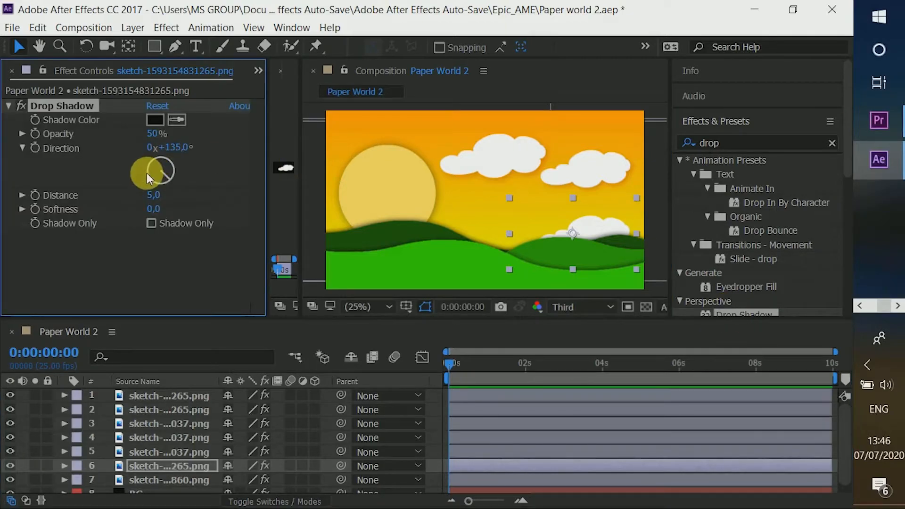
pyautogui.moveTo(155, 195); pyautogui.dragTo(250, 210)
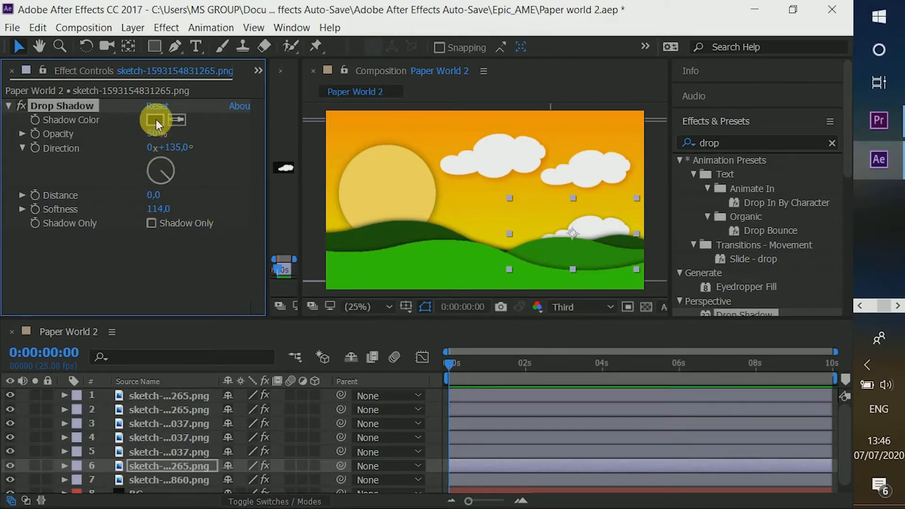
# - Change the Shadow Color of the cloud behind the hills to a bright orange-red
pyautogui.click(155, 119)
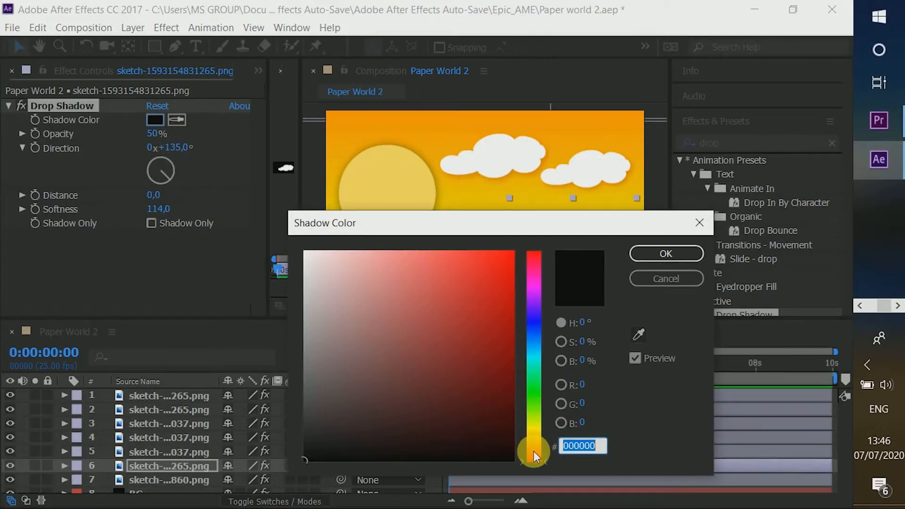
pyautogui.click(533, 451)
pyautogui.click(514, 252)
pyautogui.moveTo(522, 233); pyautogui.dragTo(412, 336)
pyautogui.click(554, 356)
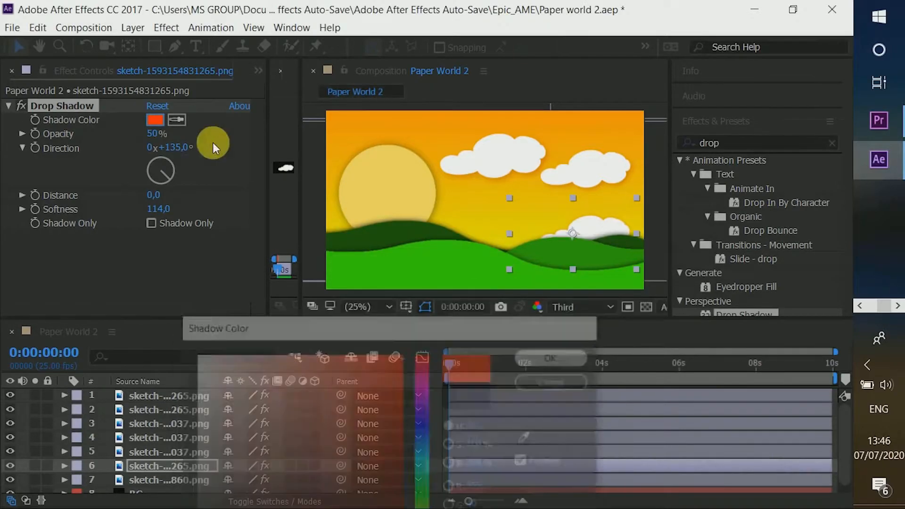
# - Set the shadow of the cloud behind the hills to Softness 168 and Opacity 68%
pyautogui.moveTo(160, 210); pyautogui.dragTo(203, 208)
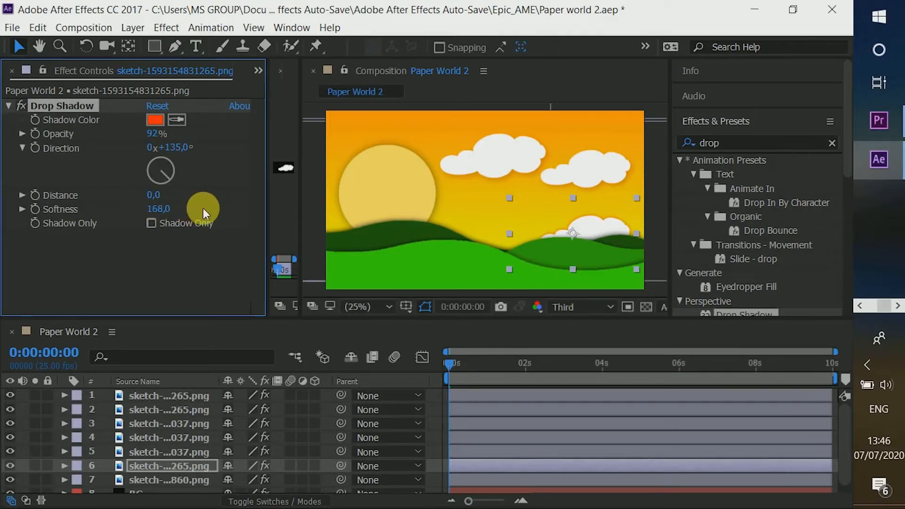
pyautogui.moveTo(152, 133); pyautogui.dragTo(172, 136)
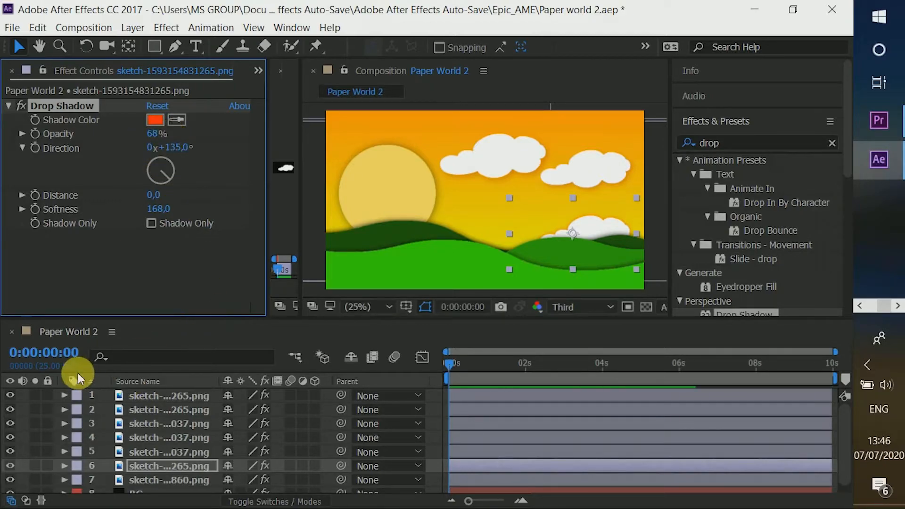
pyautogui.click(107, 462)
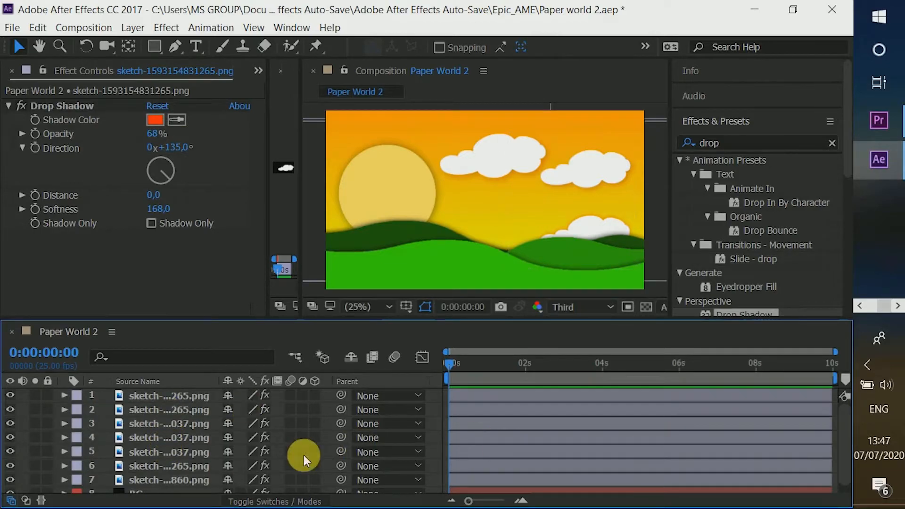
pyautogui.click(205, 468)
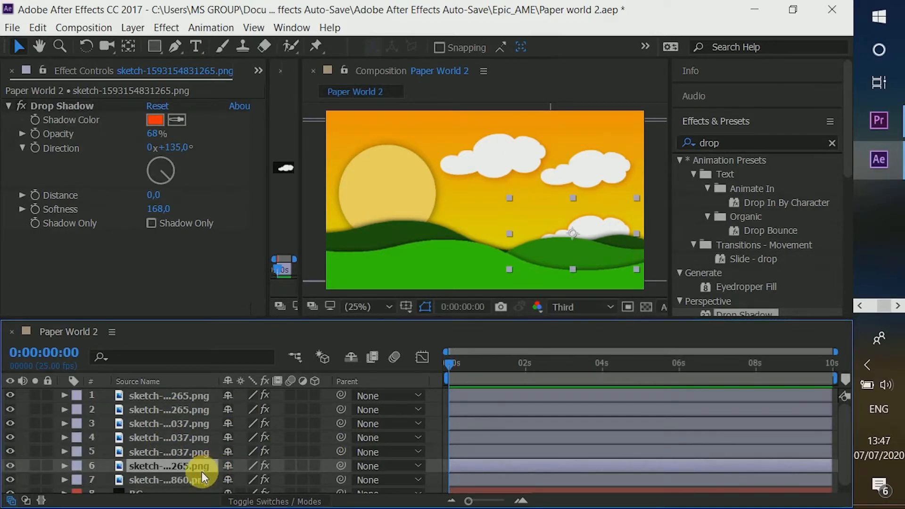
# - Compare the sun with its Drop Shadow switched off and back on, and clear the effects search
pyautogui.click(197, 478)
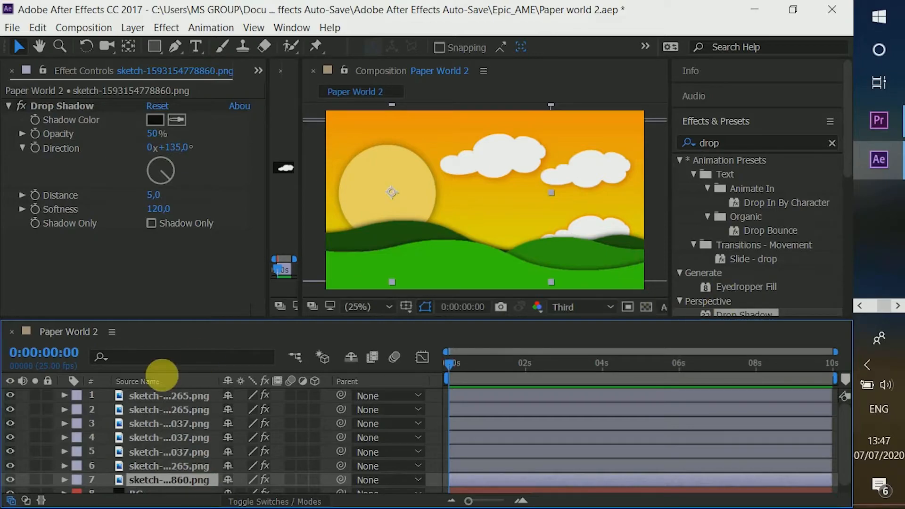
pyautogui.click(22, 106)
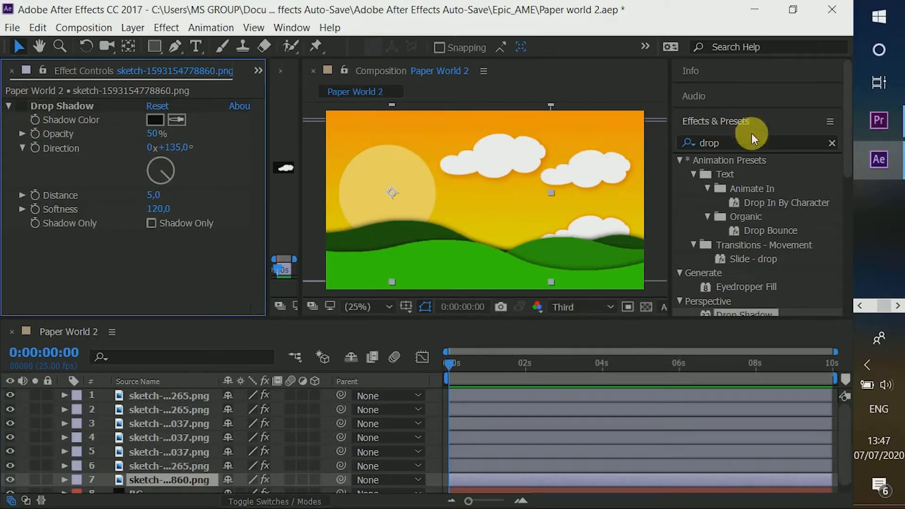
pyautogui.click(830, 144)
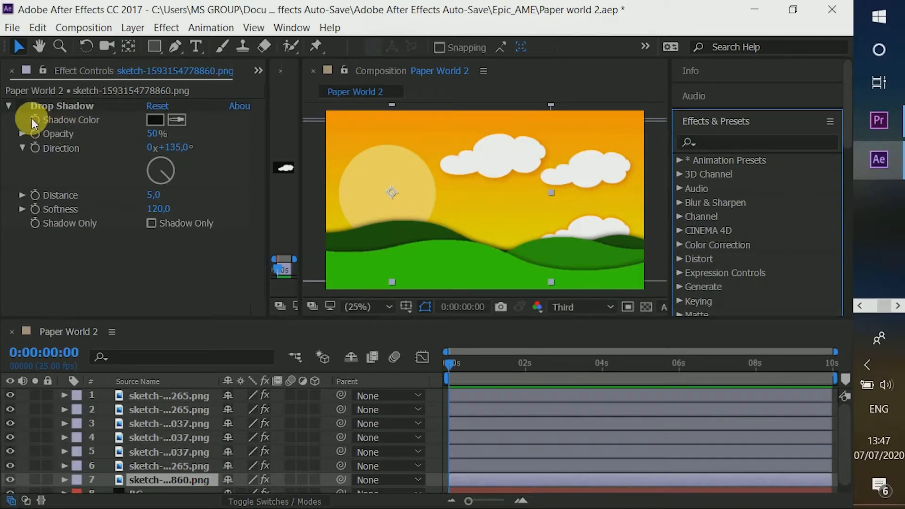
pyautogui.click(21, 105)
# - Give the sun's Drop Shadow a bright red color, with Opacity 100% and Softness 891
pyautogui.click(163, 120)
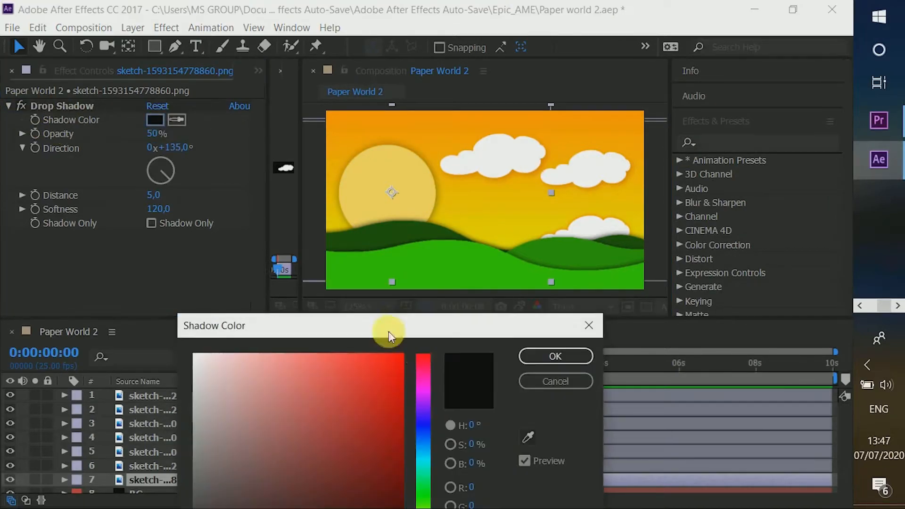
pyautogui.click(402, 355)
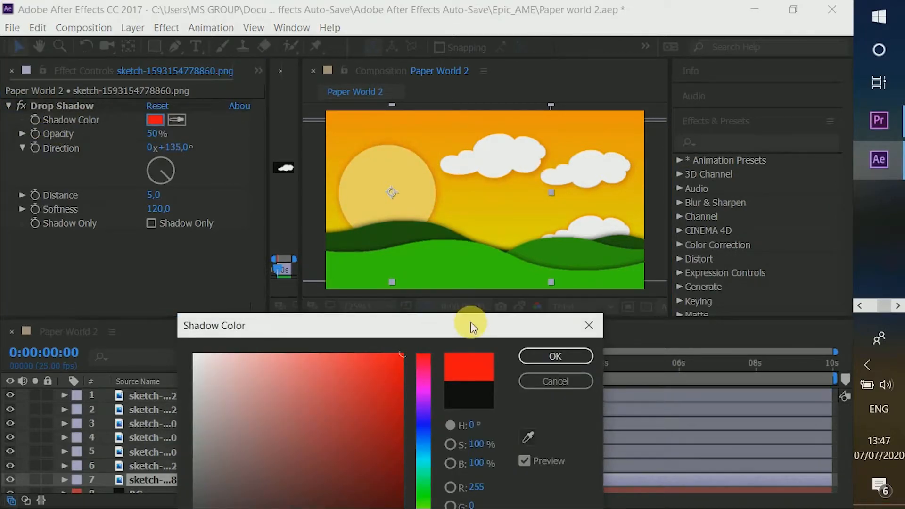
pyautogui.click(564, 358)
pyautogui.moveTo(158, 136); pyautogui.dragTo(344, 134)
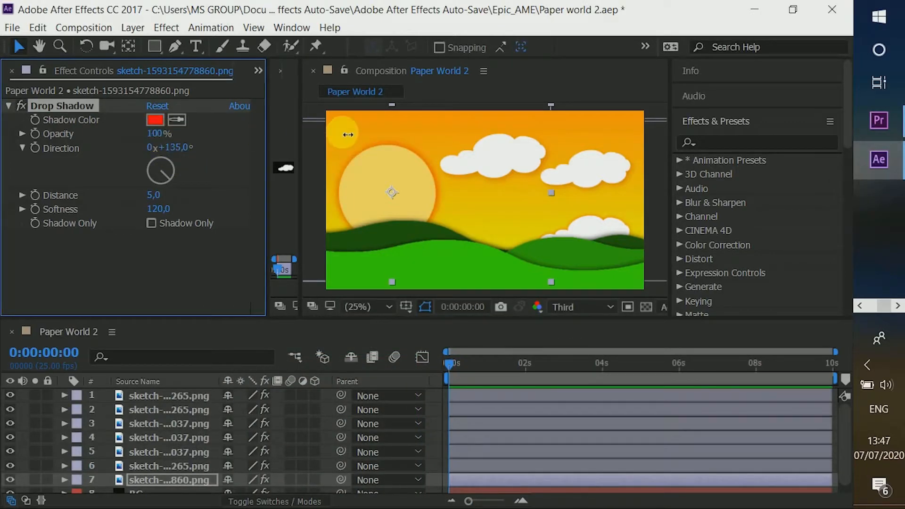
pyautogui.moveTo(162, 207); pyautogui.dragTo(250, 202)
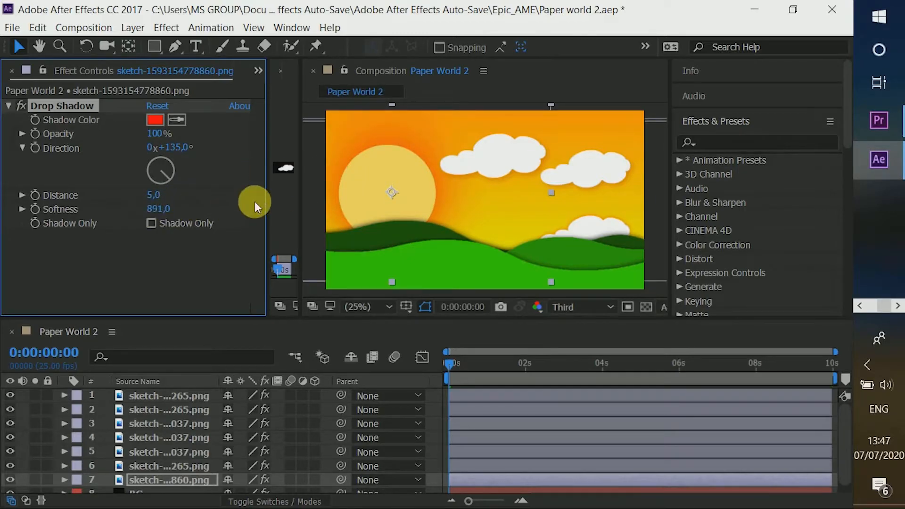
# - Change the sun's Shadow Color to yellow, FFF100
pyautogui.click(156, 120)
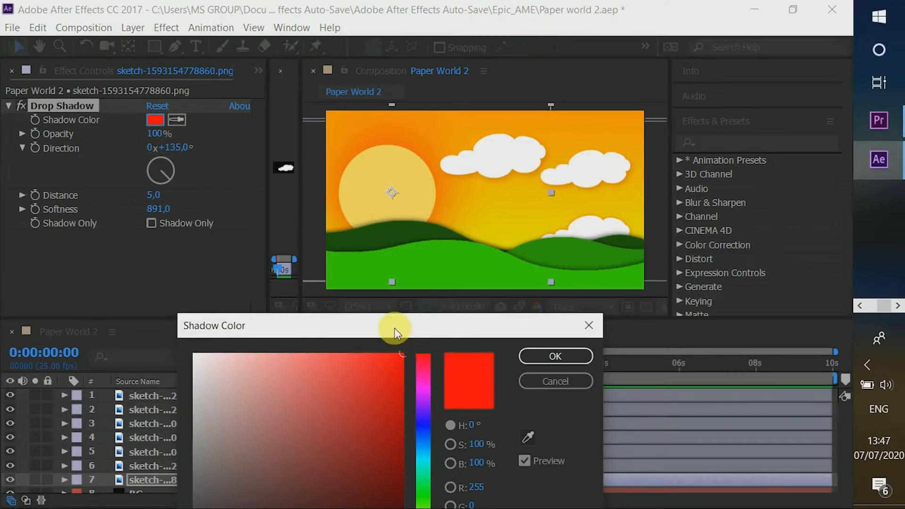
pyautogui.moveTo(297, 320); pyautogui.dragTo(243, 242)
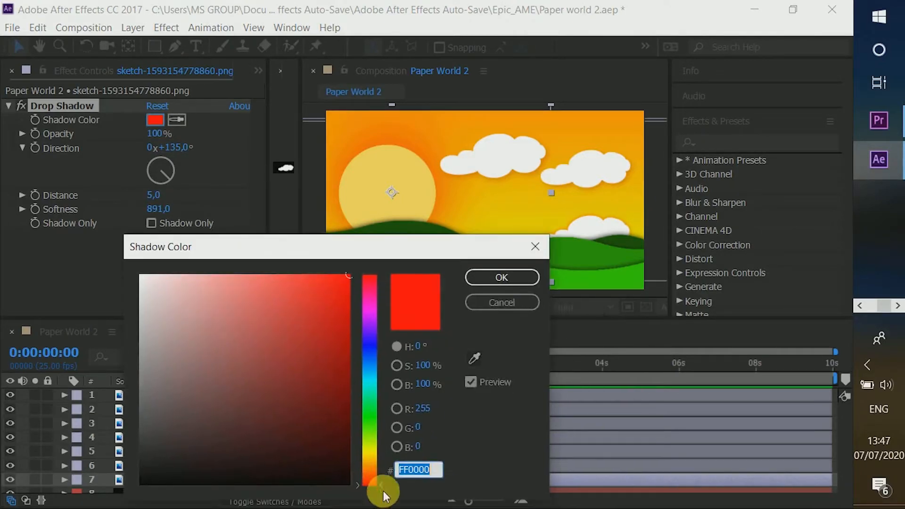
pyautogui.click(374, 451)
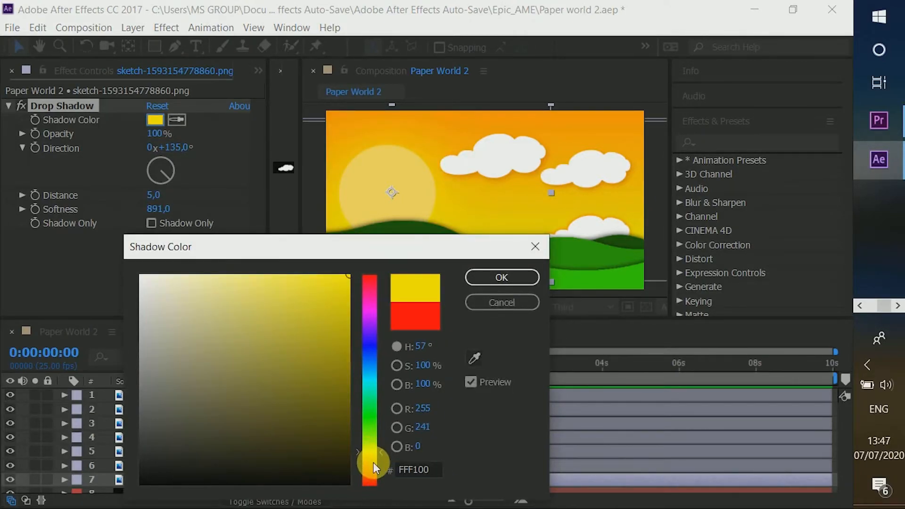
pyautogui.click(491, 282)
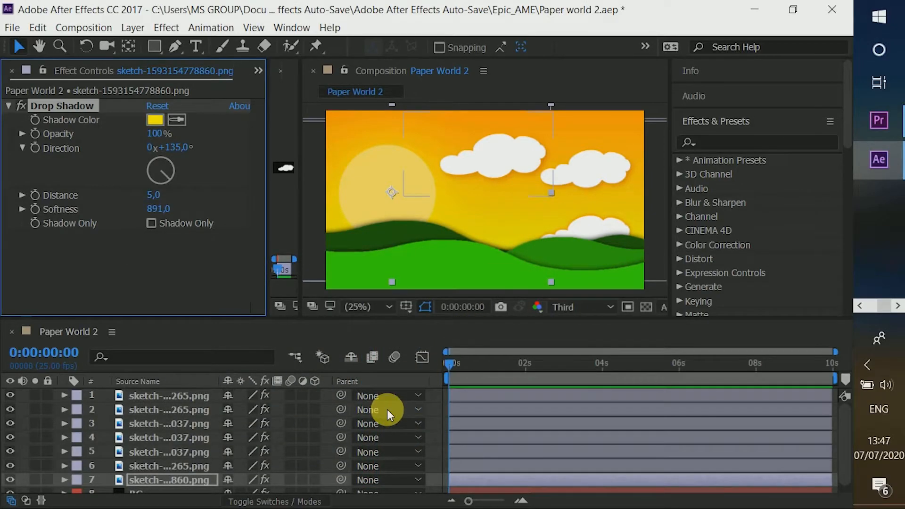
# - Rename the image layers from the lowest upward as Sun, Last cloud, land back, land mid, land first, cloud 1 and cloud 2
pyautogui.click(177, 476)
pyautogui.press('Return')
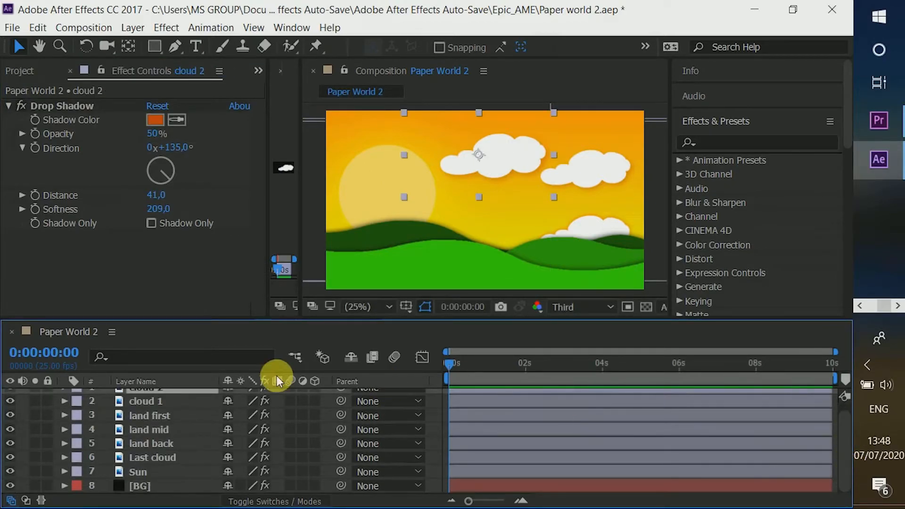
# - Show the Position property of the land back layer and set a Position keyframe at 0:00:00:00
pyautogui.click(163, 447)
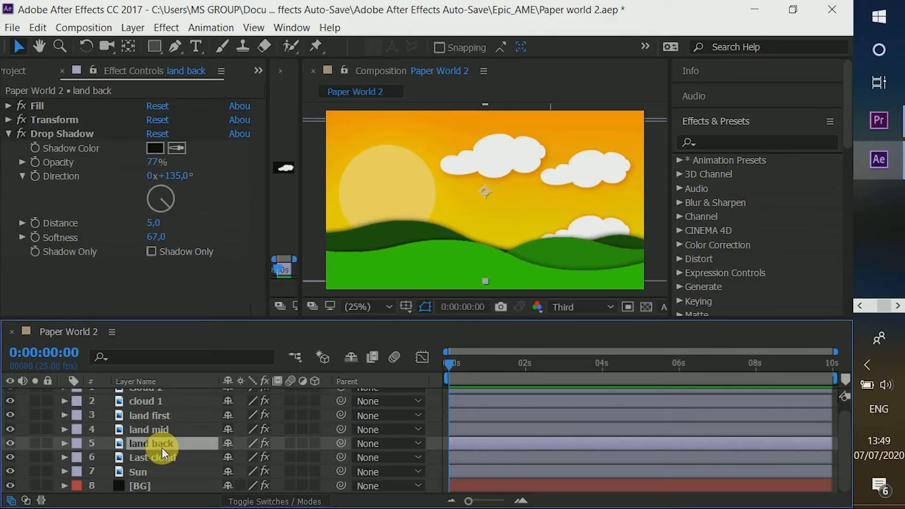
pyautogui.press('p')
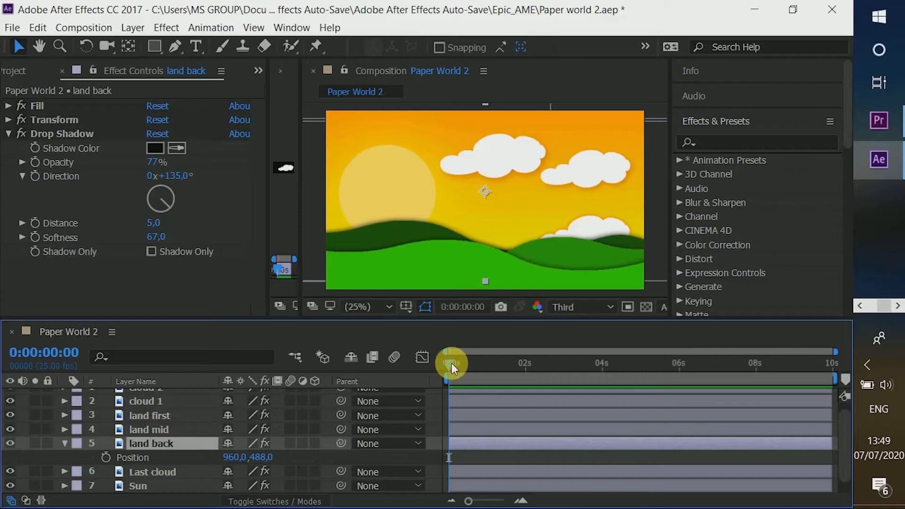
pyautogui.click(451, 294)
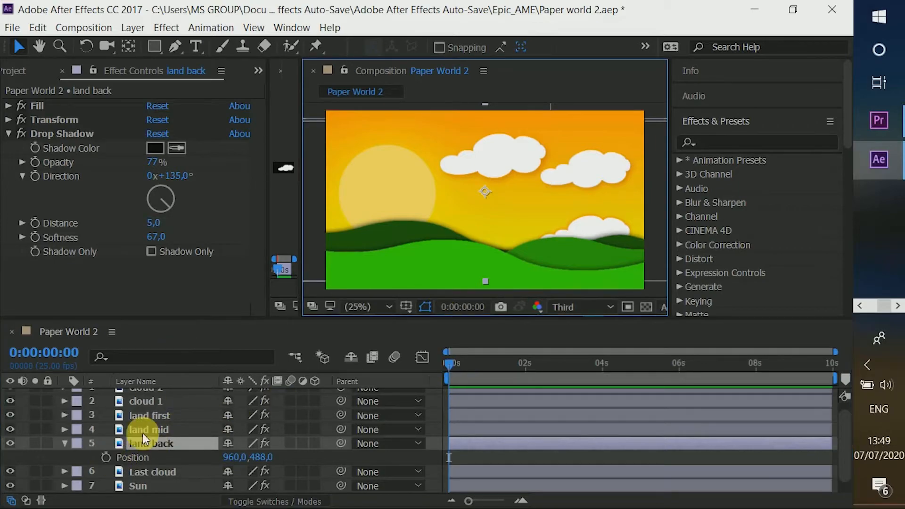
pyautogui.click(105, 457)
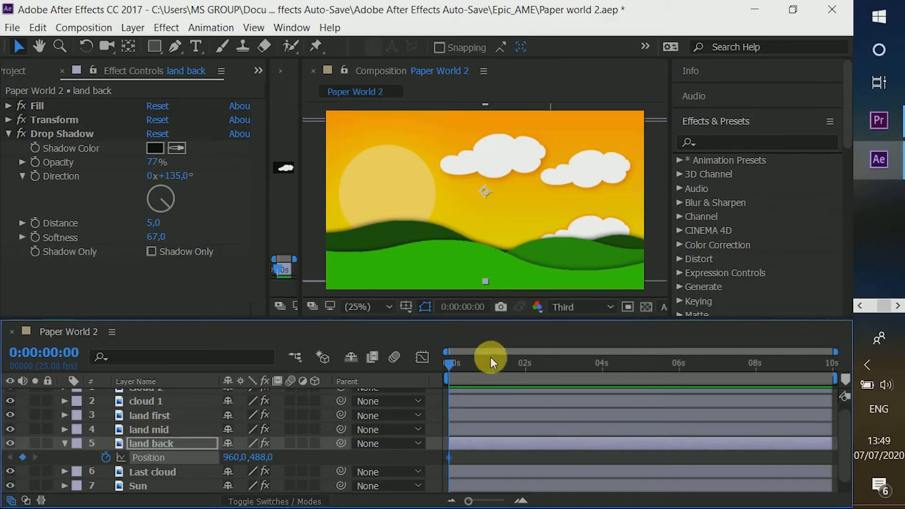
# - Keyframe the land back layer's Position to 1393, 488 at 0:00:09:23 and collapse its properties
pyautogui.moveTo(449, 364); pyautogui.dragTo(831, 366)
pyautogui.moveTo(253, 464); pyautogui.dragTo(620, 471)
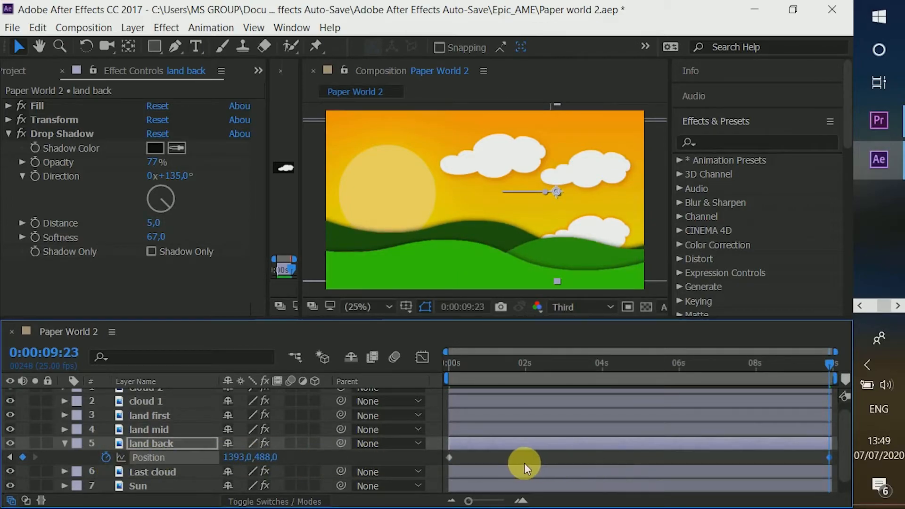
pyautogui.click(63, 442)
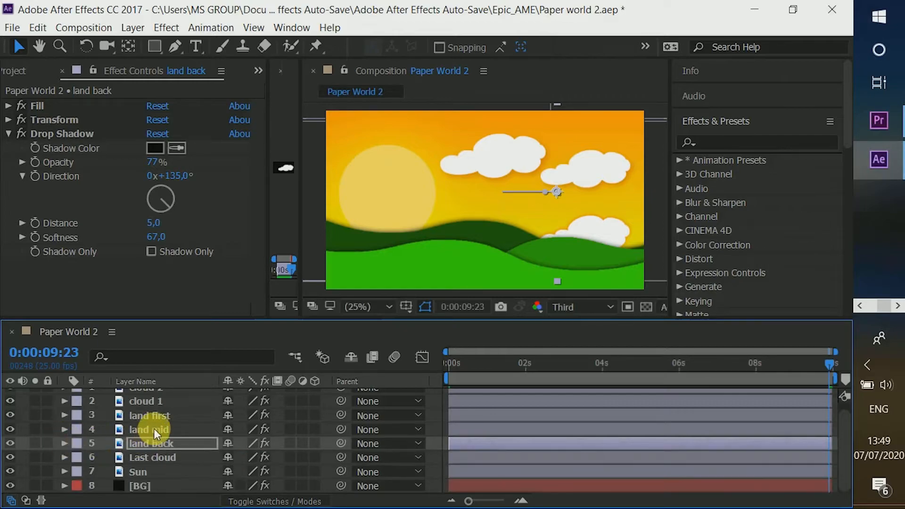
# - Animate the land mid layer's Position from 671, 588 at 0:00:00:00 to 960, 588 at 0:00:09:23
pyautogui.click(154, 428)
pyautogui.press('p')
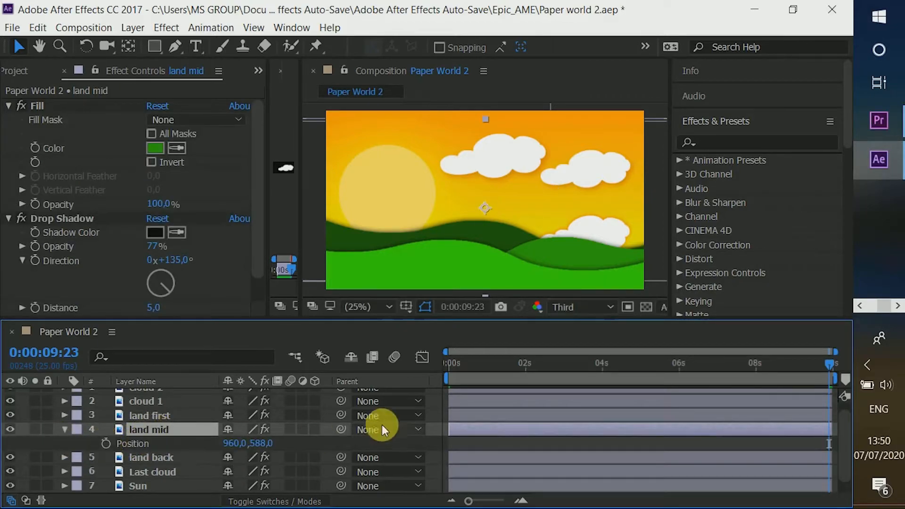
pyautogui.click(108, 442)
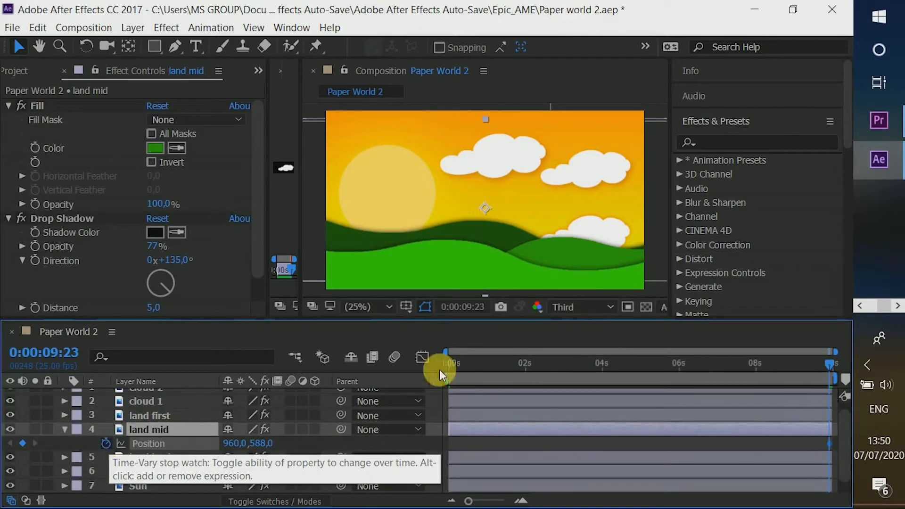
pyautogui.moveTo(829, 369); pyautogui.dragTo(397, 377)
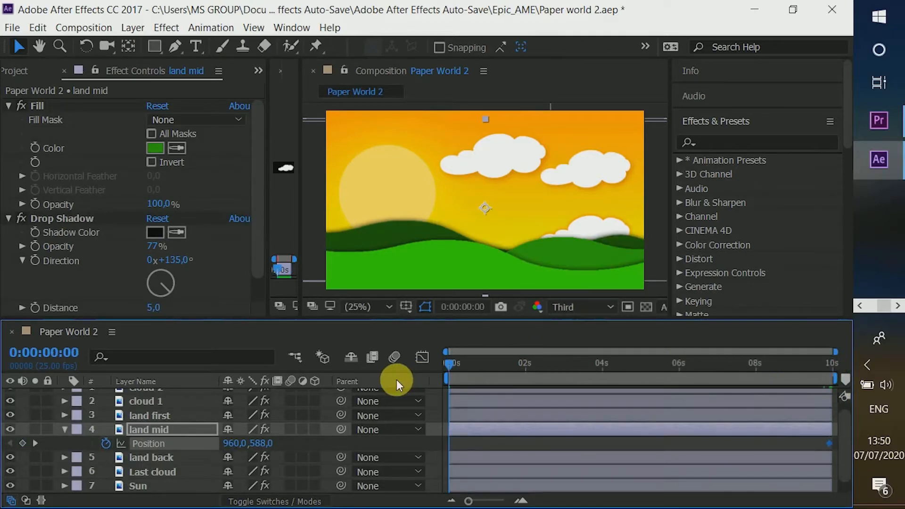
pyautogui.moveTo(239, 442); pyautogui.dragTo(6, 449)
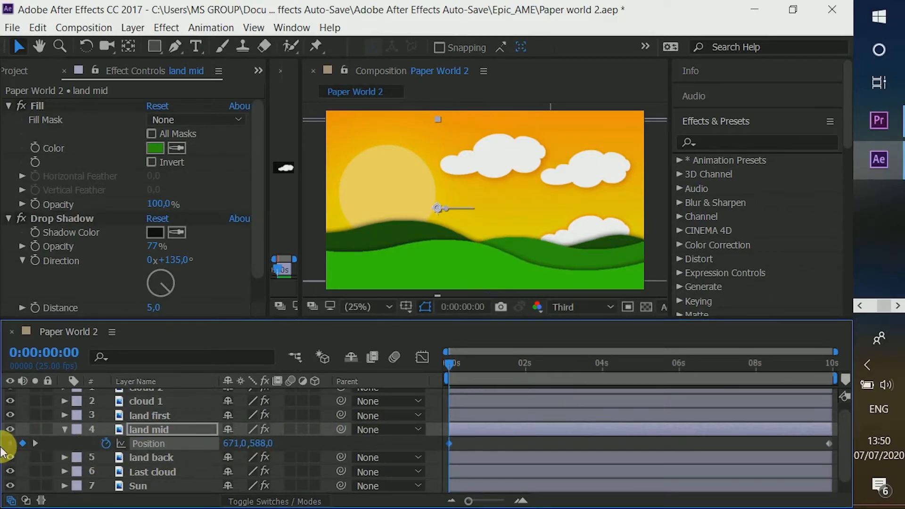
# - Animate the land first layer's Position from 1268, 604 at 0:00:00:00 to 357, 604 at 0:00:09:24, and collapse the land layers
pyautogui.click(144, 422)
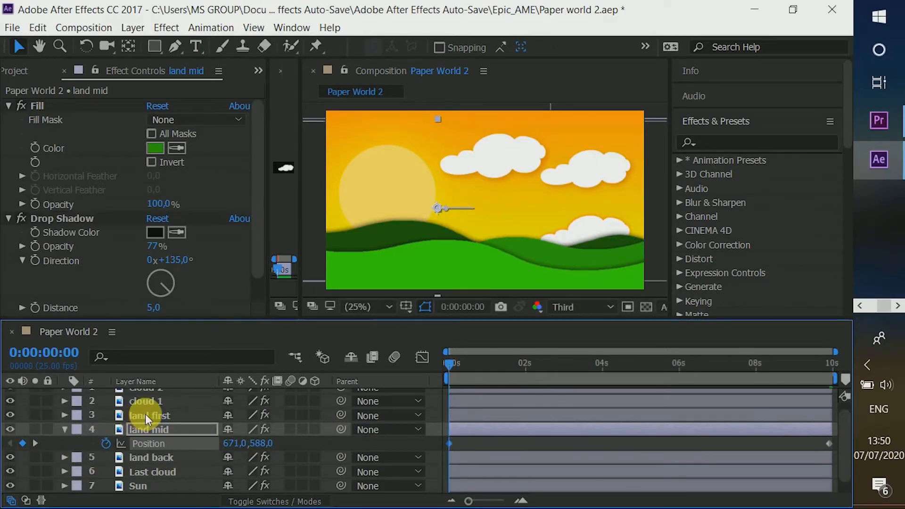
pyautogui.click(145, 413)
pyautogui.press('p')
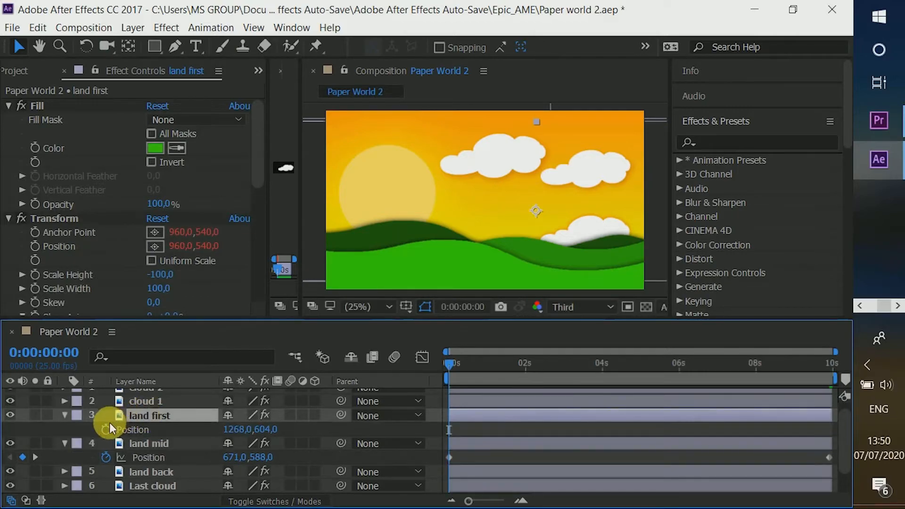
pyautogui.click(107, 426)
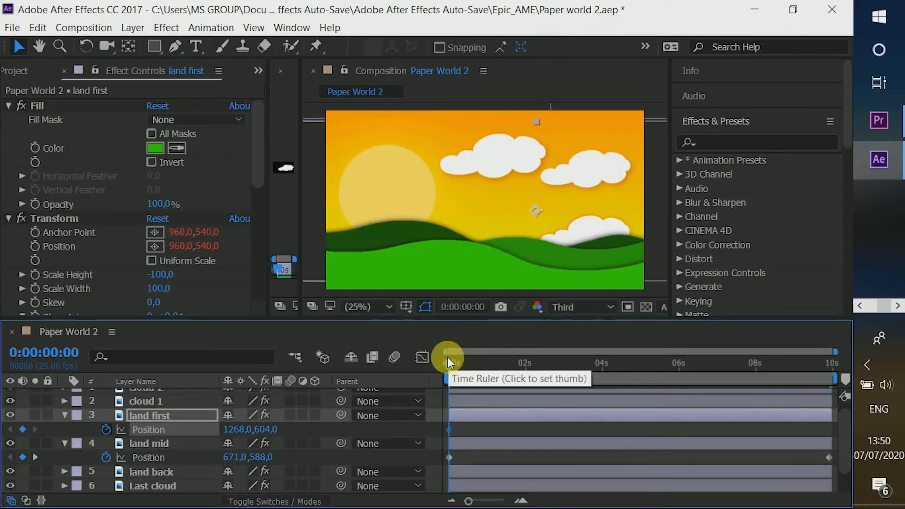
pyautogui.moveTo(448, 363); pyautogui.dragTo(869, 365)
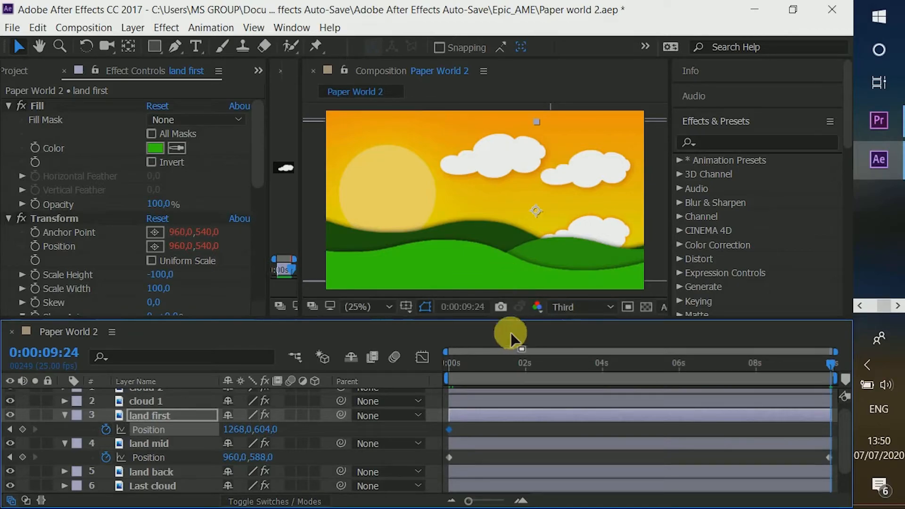
pyautogui.moveTo(241, 432); pyautogui.dragTo(58, 404)
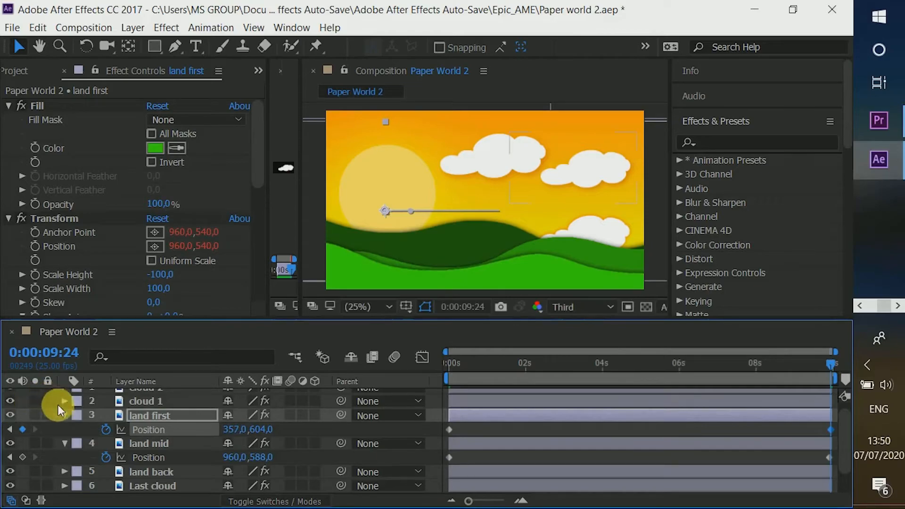
pyautogui.click(62, 413)
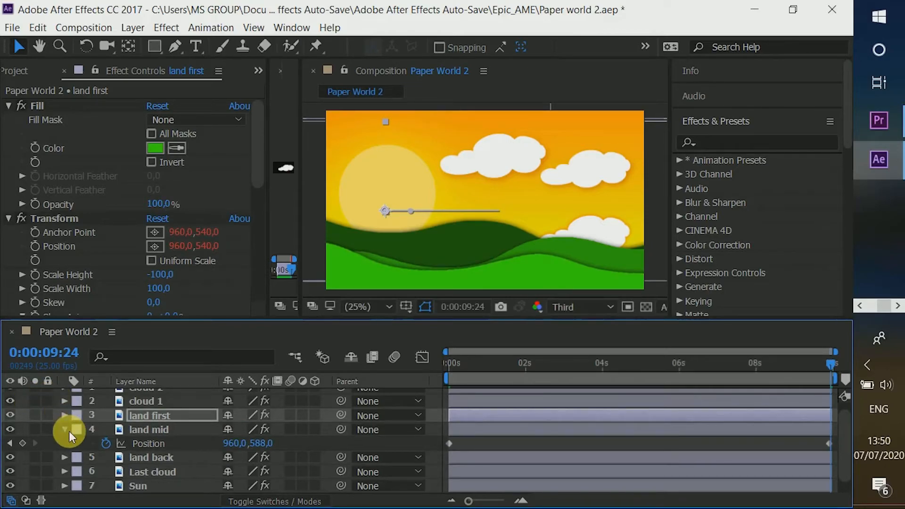
pyautogui.click(69, 431)
# - Show the Position keyframes of the three land layers and move their starting keyframes to 0:00:00:23
pyautogui.moveTo(106, 414); pyautogui.dragTo(113, 447)
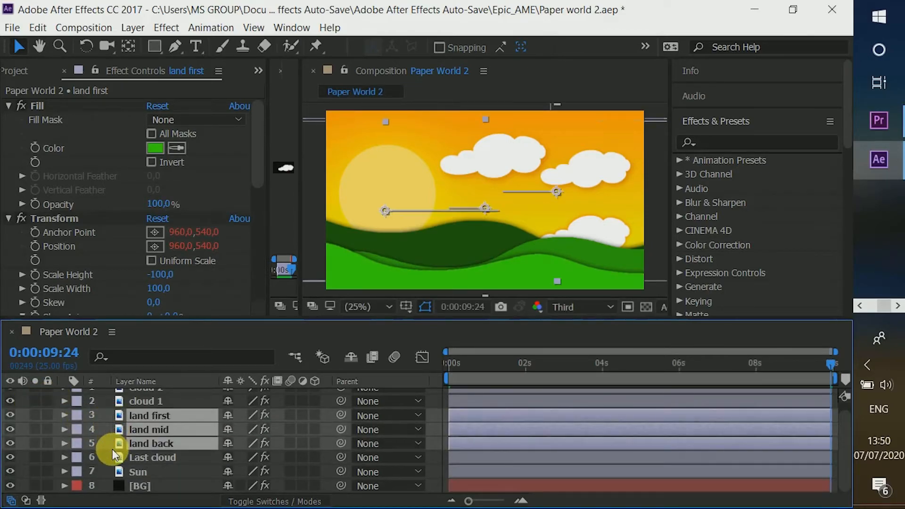
pyautogui.press('p')
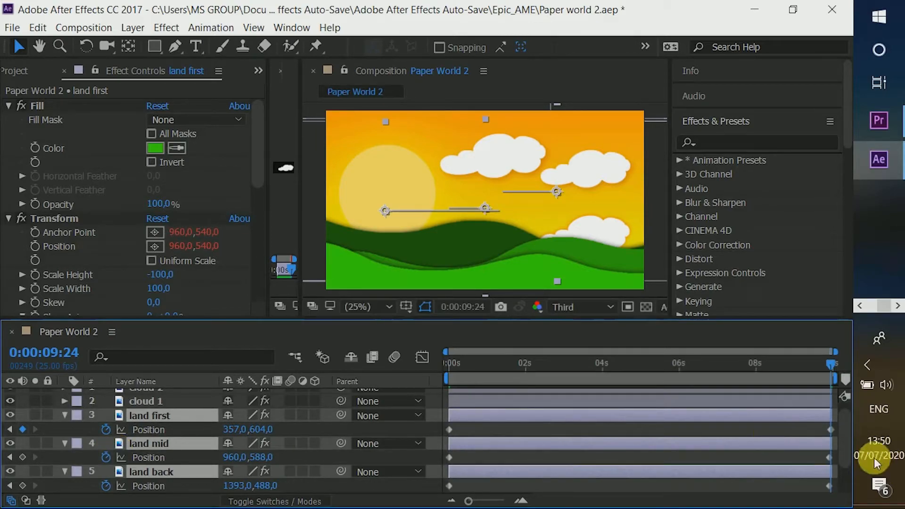
pyautogui.moveTo(845, 450); pyautogui.dragTo(845, 460)
pyautogui.moveTo(469, 409); pyautogui.dragTo(486, 459)
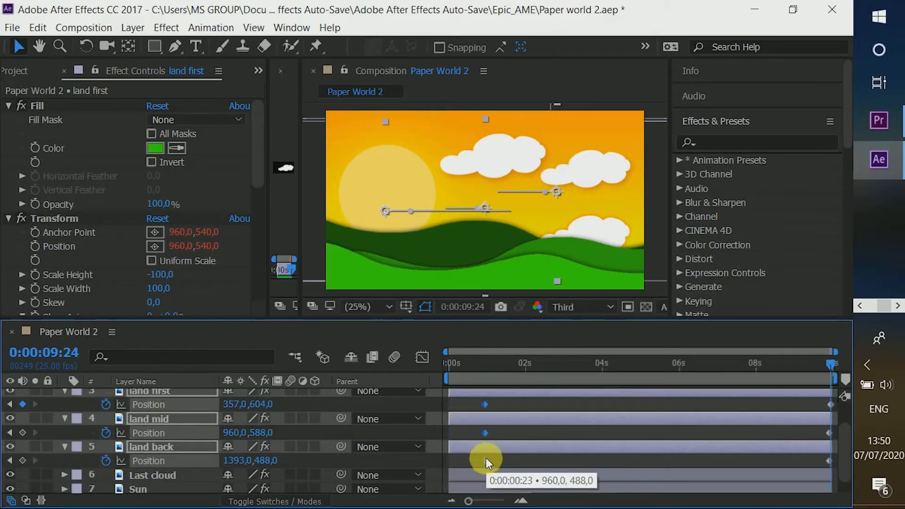
# - Apply Easy Ease to all the land Position keyframes and extend the final keyframes' ease handles toward the start in the speed graph
pyautogui.moveTo(466, 400); pyautogui.dragTo(851, 458)
pyautogui.press('F9')
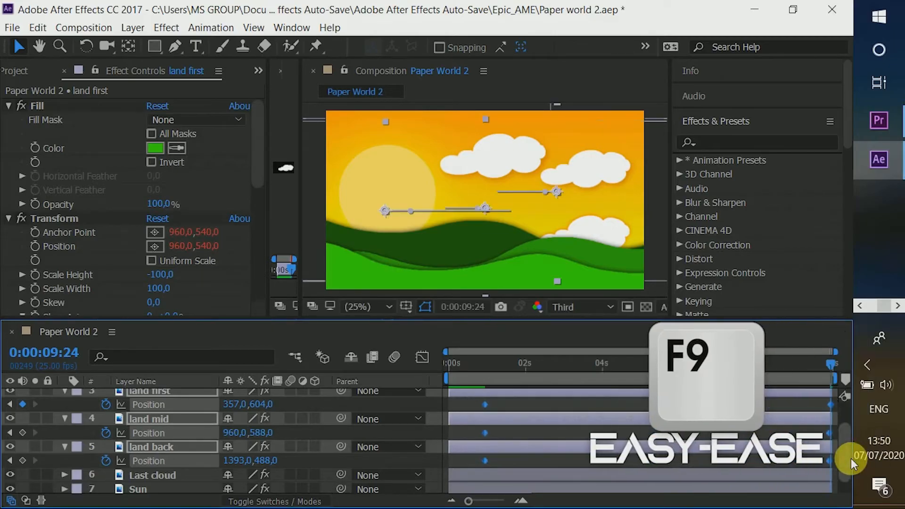
pyautogui.click(426, 355)
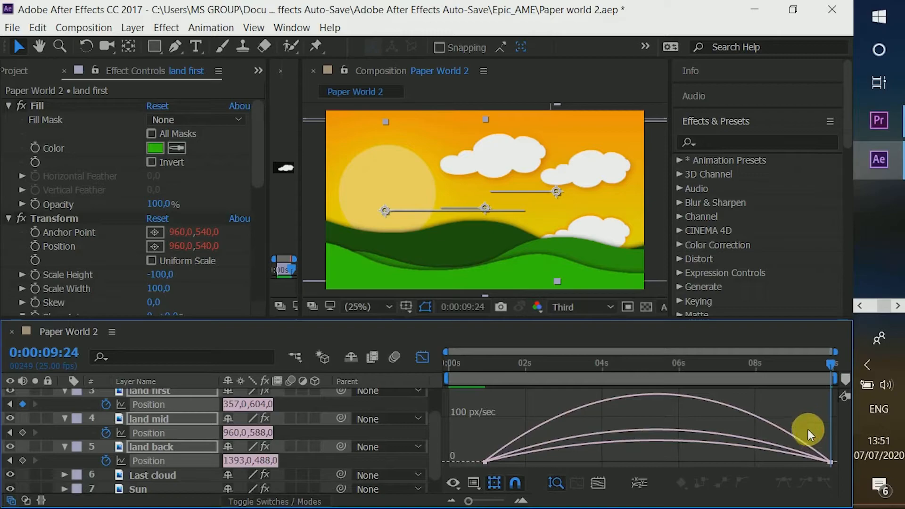
pyautogui.moveTo(819, 420); pyautogui.dragTo(844, 473)
pyautogui.moveTo(774, 457); pyautogui.dragTo(601, 451)
pyautogui.moveTo(542, 457); pyautogui.dragTo(517, 459)
pyautogui.click(425, 358)
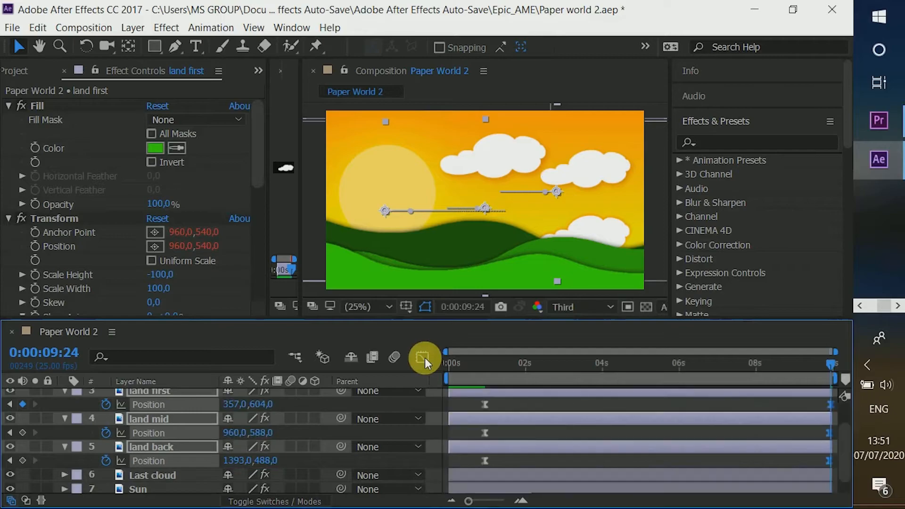
# - Preview the eased movement of the land layers
pyautogui.click(720, 344)
pyautogui.press('space')
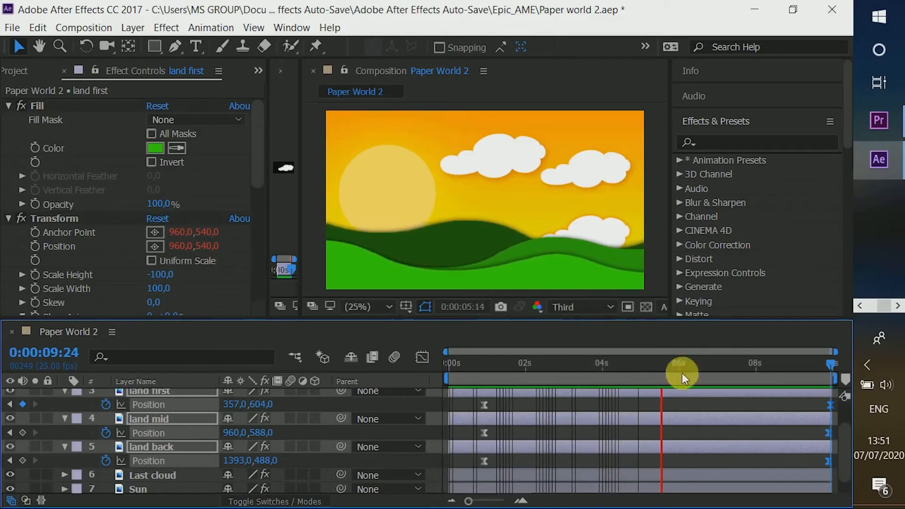
pyautogui.click(834, 367)
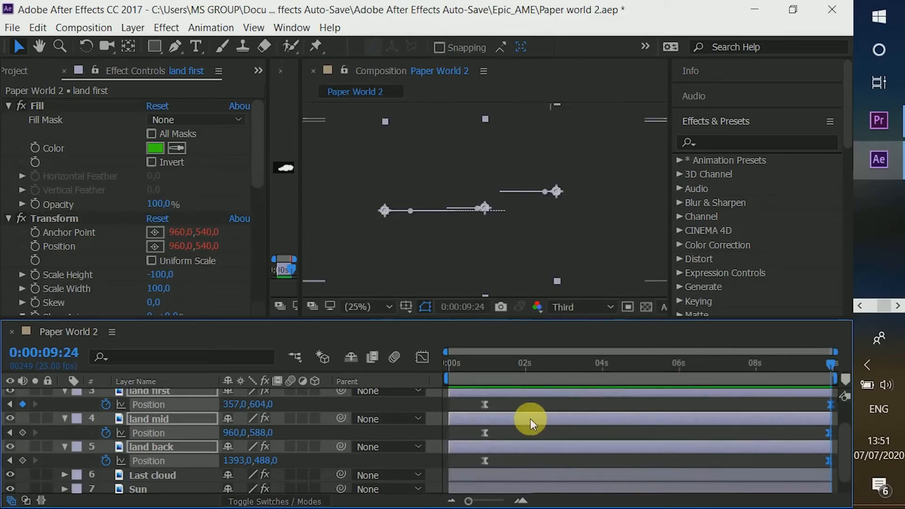
# - Undo the accidental shift of the land layers and move their starting Position keyframes to 0:00:00:00
pyautogui.moveTo(502, 459); pyautogui.dragTo(473, 463)
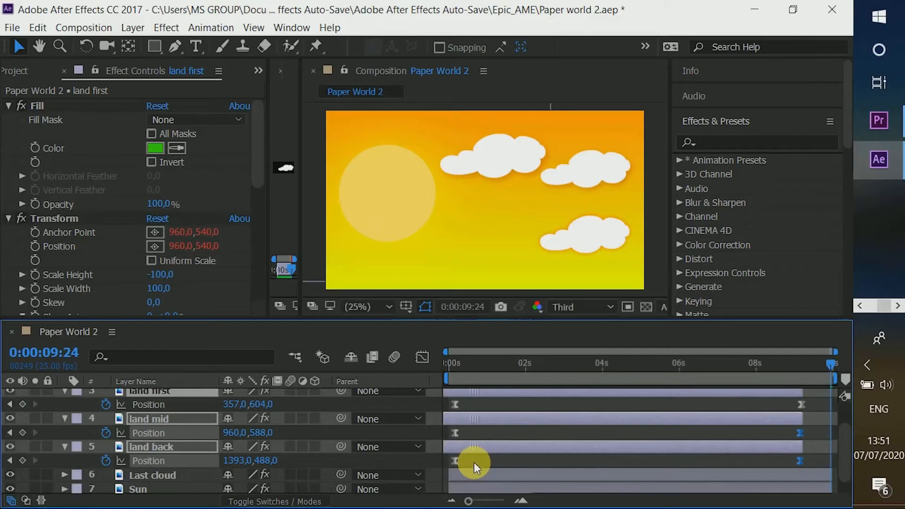
pyautogui.hotkey('ctrl', 'z')
pyautogui.moveTo(471, 403); pyautogui.dragTo(496, 468)
pyautogui.moveTo(484, 405); pyautogui.dragTo(448, 406)
# - Preview the land movement from the start of the composition and save the project
pyautogui.press('space')
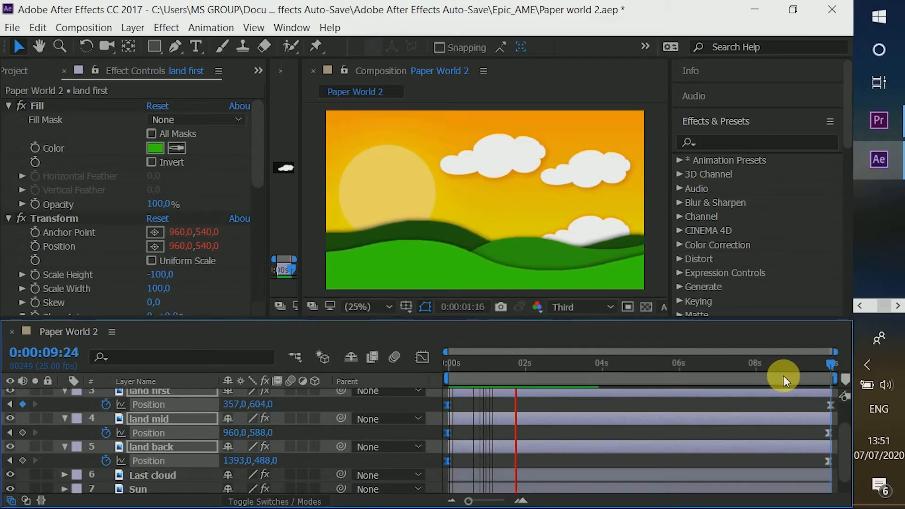
pyautogui.click(829, 363)
pyautogui.click(21, 32)
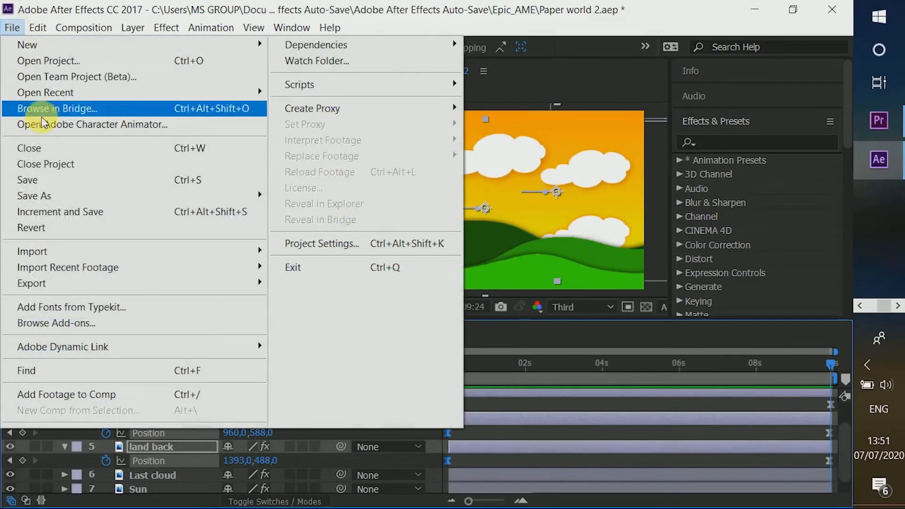
pyautogui.click(49, 176)
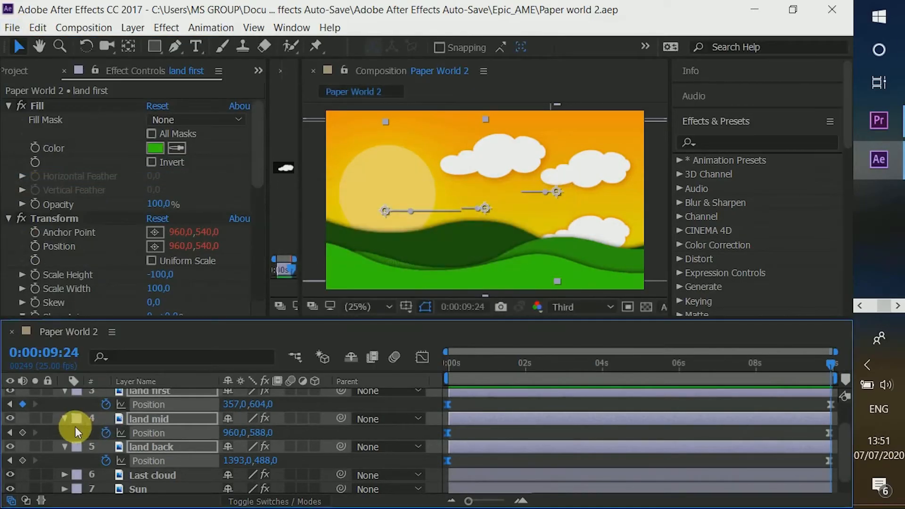
# - Collapse the land layers and animate the Sun's Position from 396, 1240 at 0:00:00:10 up to 396, 492 at around 3.4 seconds
pyautogui.click(62, 419)
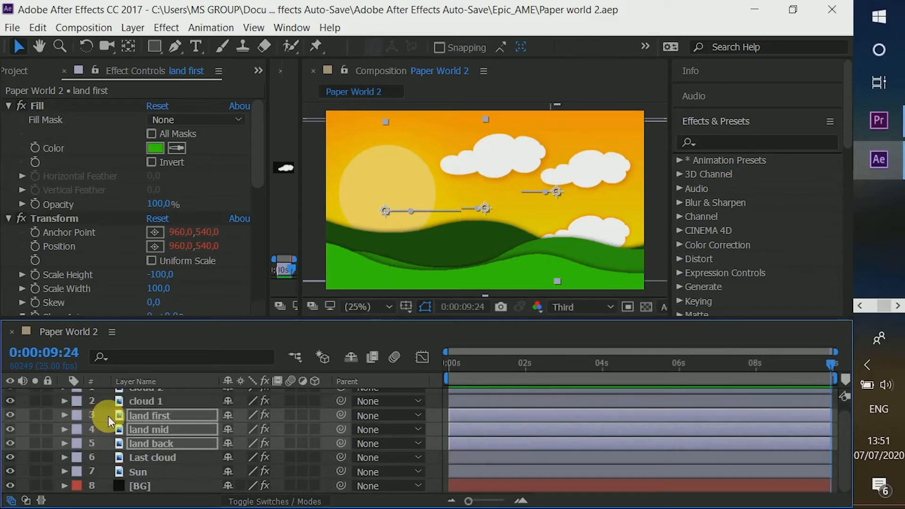
pyautogui.press('F2')
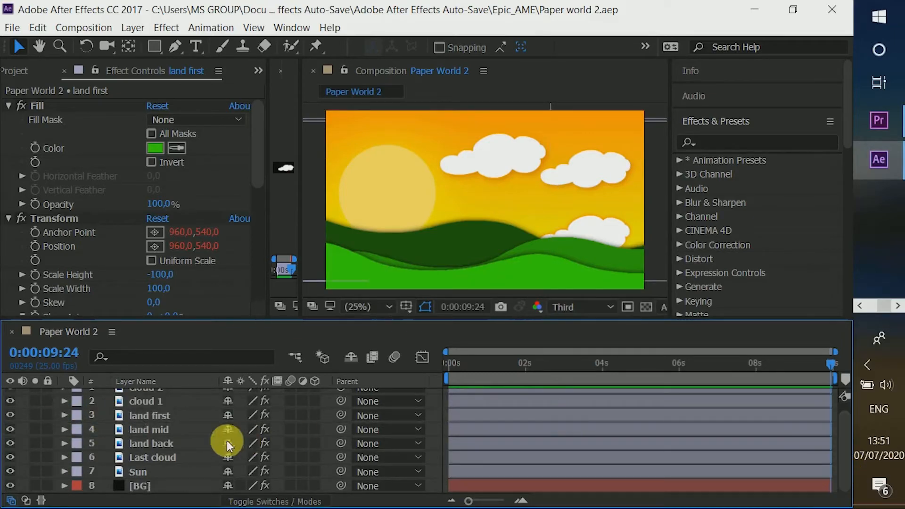
pyautogui.click(176, 470)
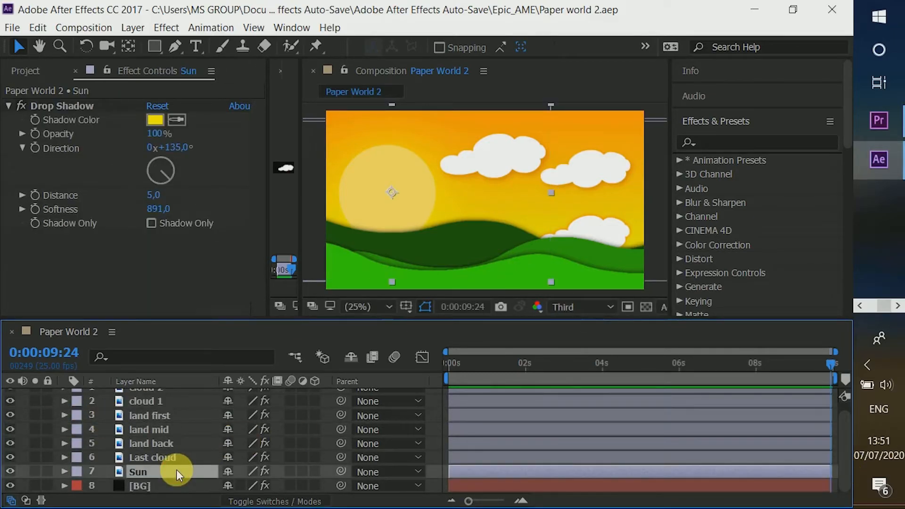
pyautogui.press('p')
pyautogui.click(542, 366)
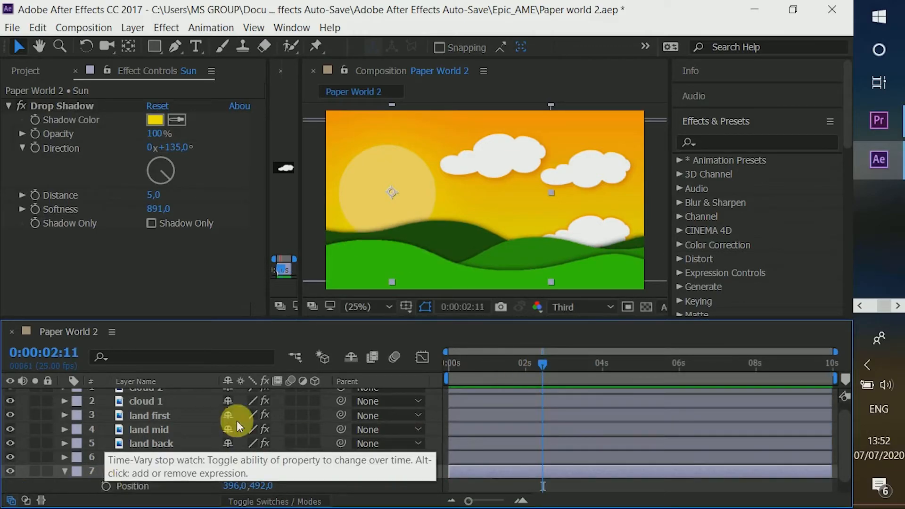
pyautogui.moveTo(542, 364); pyautogui.dragTo(460, 361)
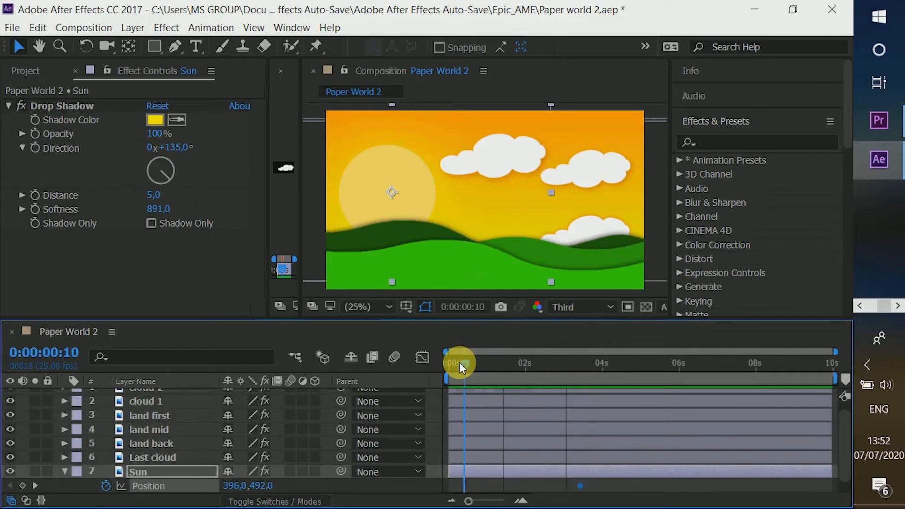
pyautogui.moveTo(392, 198); pyautogui.dragTo(396, 324)
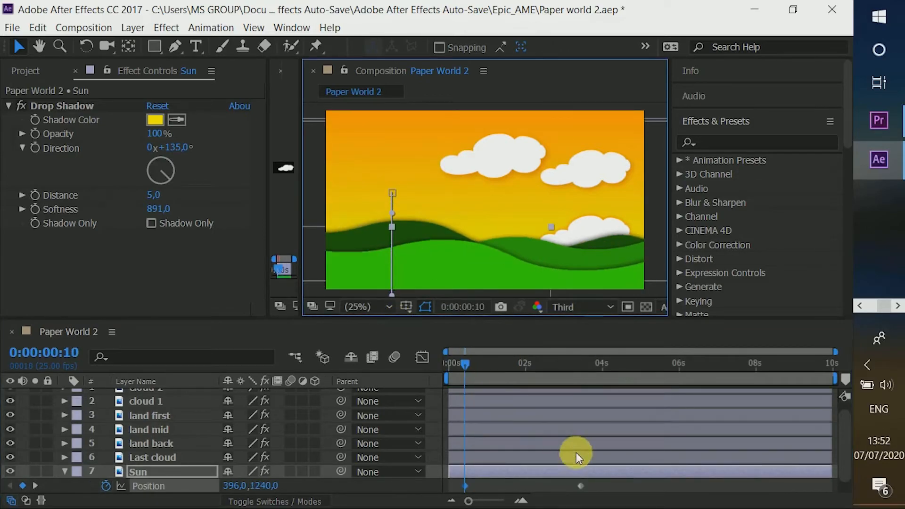
# - Apply Easy Ease to the Sun's two Position keyframes, adjust their speed graph and preview the sunrise
pyautogui.moveTo(602, 482); pyautogui.dragTo(458, 498)
pyautogui.click(422, 357)
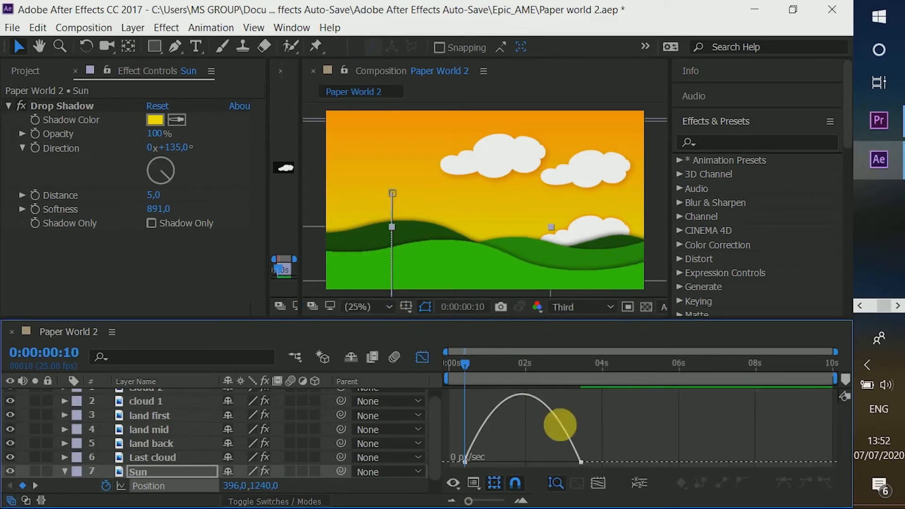
pyautogui.click(557, 483)
pyautogui.click(428, 354)
pyautogui.press('space')
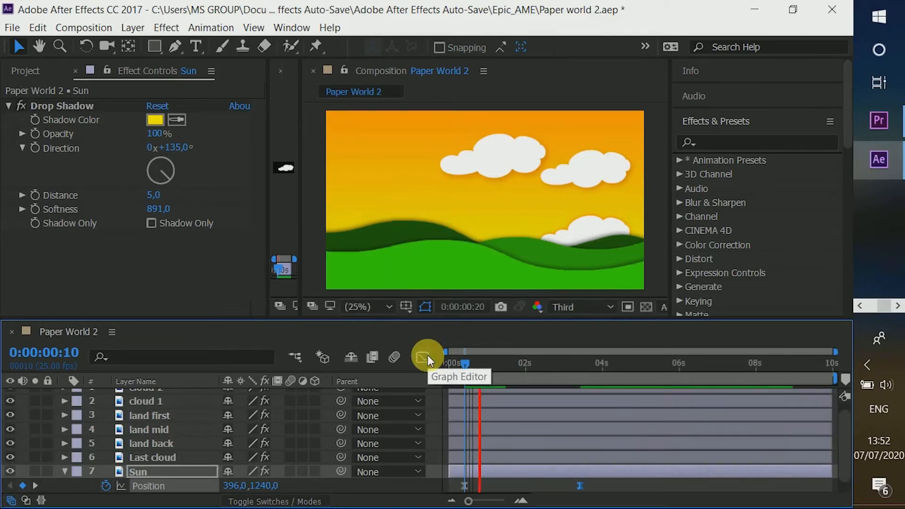
# - Set Position keyframes at 0:00:02:02 on the cloud 2, cloud 1 and Last cloud layers
pyautogui.click(466, 361)
pyautogui.moveTo(466, 360); pyautogui.dragTo(528, 362)
pyautogui.click(174, 454)
pyautogui.hotkey('ctrl', 'shift', 'a')
pyautogui.click(165, 453)
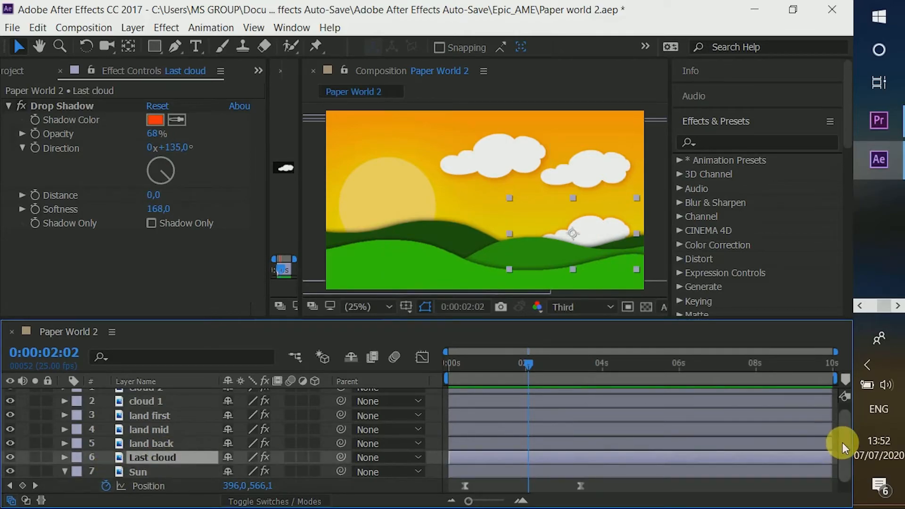
pyautogui.scroll(1, 844, 445)
pyautogui.keyDown('ctrl'); pyautogui.click(187, 409); pyautogui.keyUp('ctrl')
pyautogui.press('p')
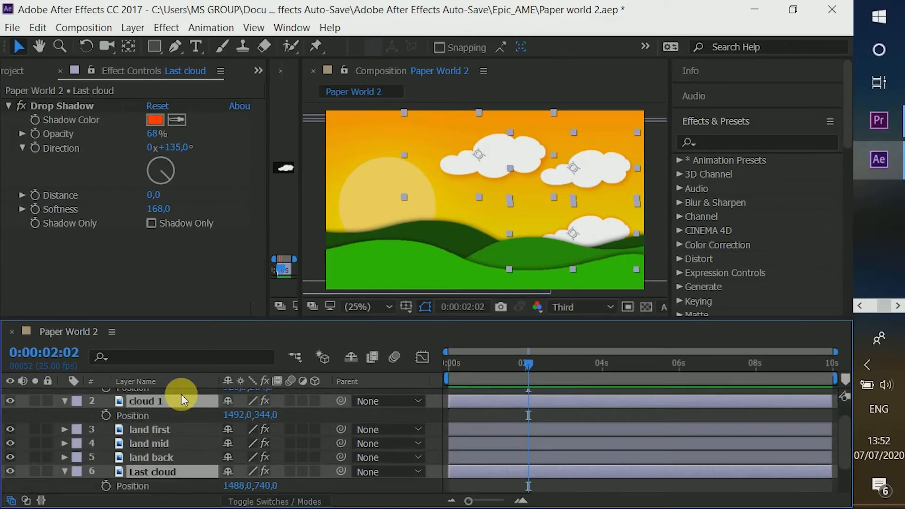
pyautogui.click(107, 415)
# - Keyframe the three clouds farther left in the scene at 0:00:08:20 and collapse their Position properties
pyautogui.moveTo(559, 376); pyautogui.dragTo(786, 372)
pyautogui.moveTo(395, 413); pyautogui.dragTo(6, 380)
pyautogui.moveTo(254, 425); pyautogui.dragTo(3, 400)
pyautogui.click(62, 404)
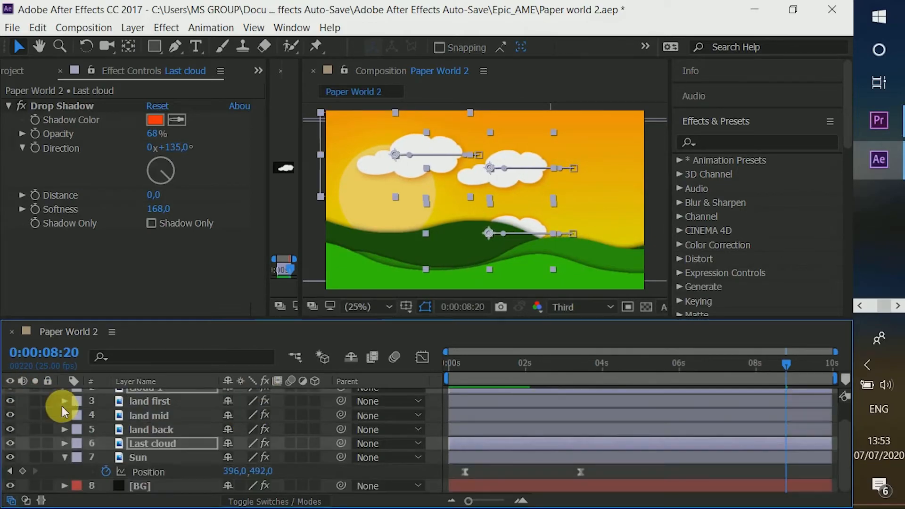
# - Apply Easy Ease to the Position keyframes of cloud 2 and cloud 1 and shape their speed curve to peak near 3.4 seconds
pyautogui.click(66, 458)
pyautogui.press('p')
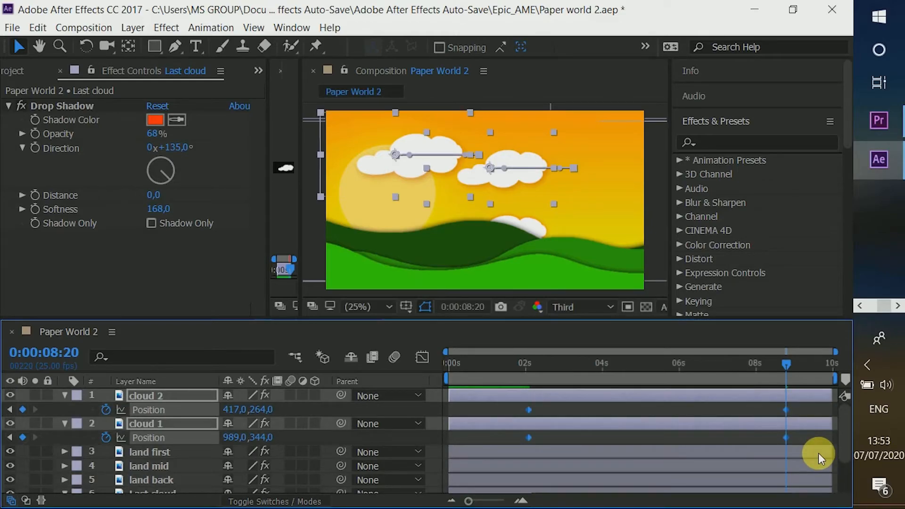
pyautogui.press('F9')
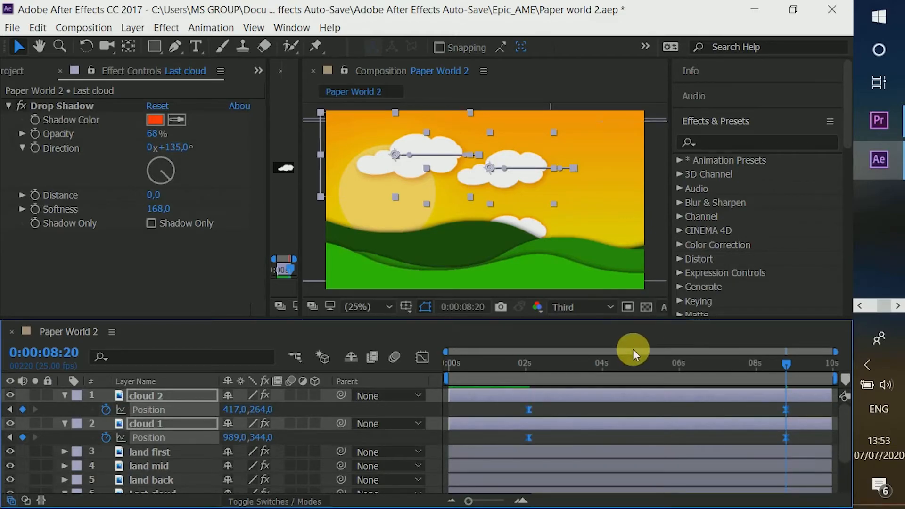
pyautogui.click(429, 354)
pyautogui.moveTo(773, 450); pyautogui.dragTo(584, 467)
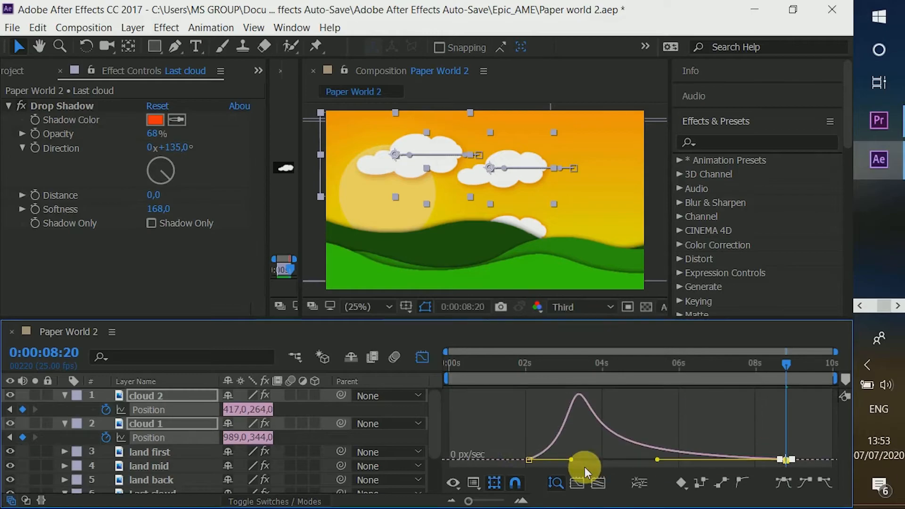
pyautogui.click(422, 357)
pyautogui.click(102, 395)
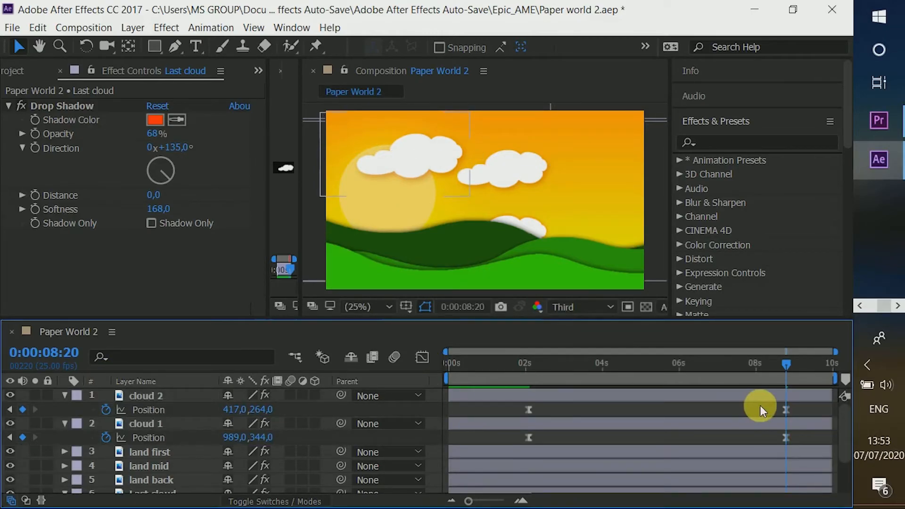
pyautogui.click(508, 408)
pyautogui.moveTo(720, 410); pyautogui.dragTo(898, 413)
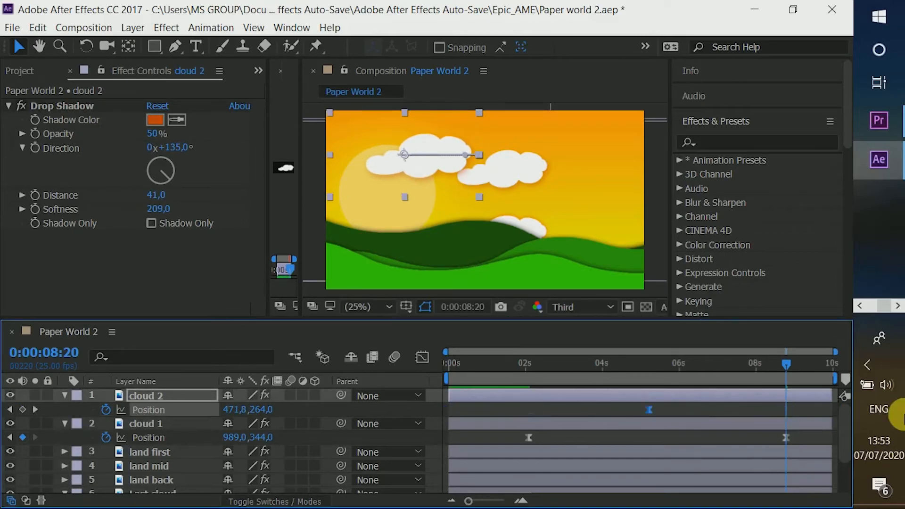
pyautogui.hotkey('ctrl', 'z')
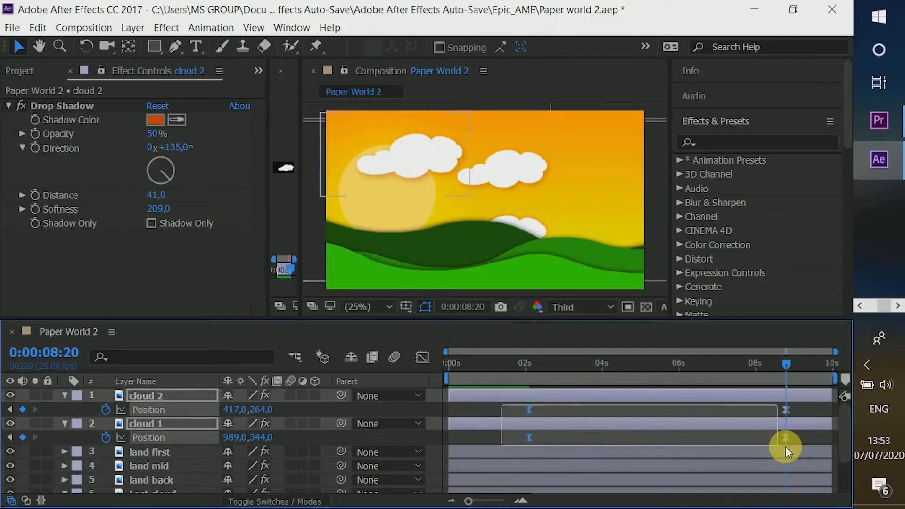
# - Shift all Position keyframes of cloud 2 and cloud 1 earlier together, starting at the beginning of the timeline
pyautogui.moveTo(784, 444); pyautogui.dragTo(530, 432)
pyautogui.moveTo(460, 434); pyautogui.dragTo(455, 435)
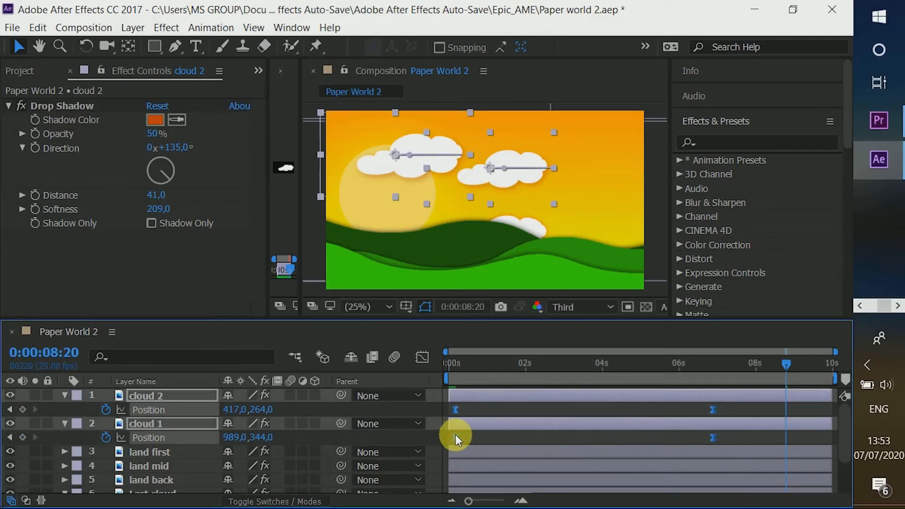
pyautogui.click(566, 407)
# - Delay both of cloud 2's Position keyframes by about 1.3 seconds and preview the animation from the start
pyautogui.click(448, 410)
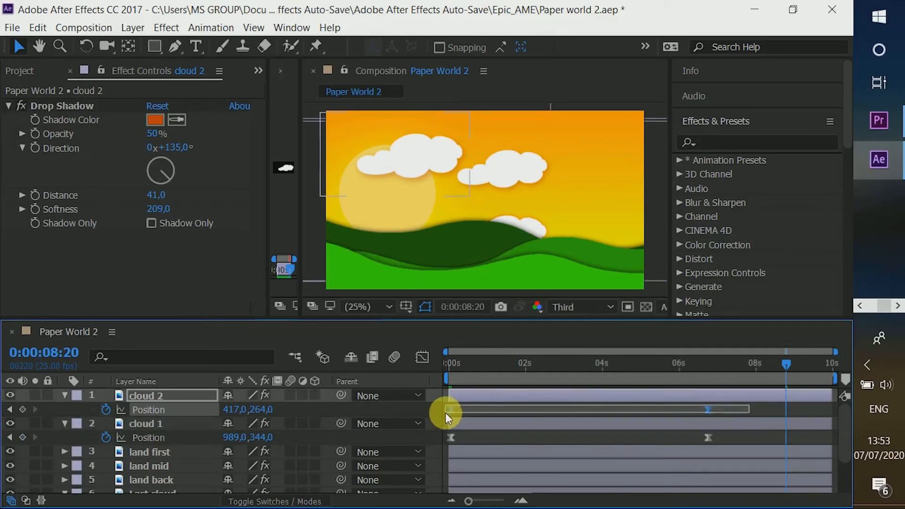
pyautogui.moveTo(758, 411); pyautogui.dragTo(757, 410)
pyautogui.moveTo(608, 382); pyautogui.dragTo(432, 364)
pyautogui.press('space')
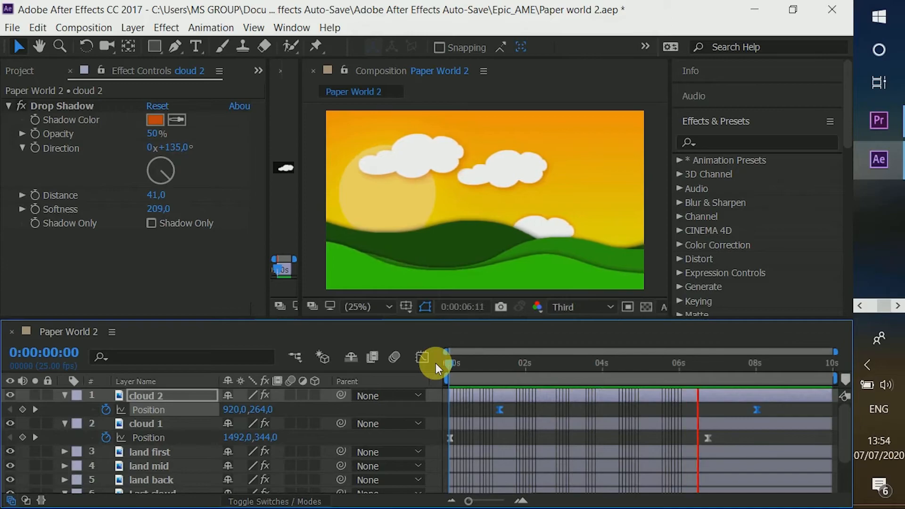
# - Move cloud 2's first Position keyframe to the timeline start, try its last one at 0:00:03:09 and set it to about 7.4 seconds
pyautogui.click(449, 364)
pyautogui.click(500, 409)
pyautogui.moveTo(499, 408); pyautogui.dragTo(448, 411)
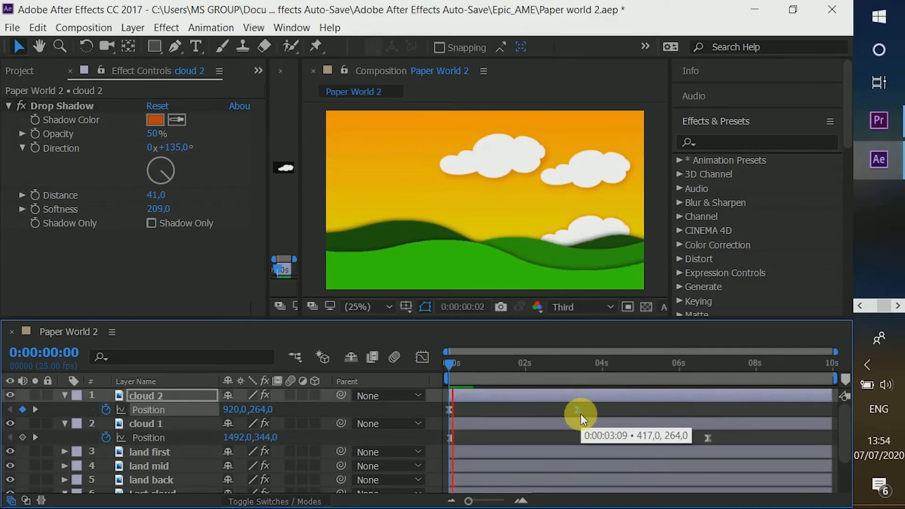
pyautogui.press('space')
pyautogui.click(450, 364)
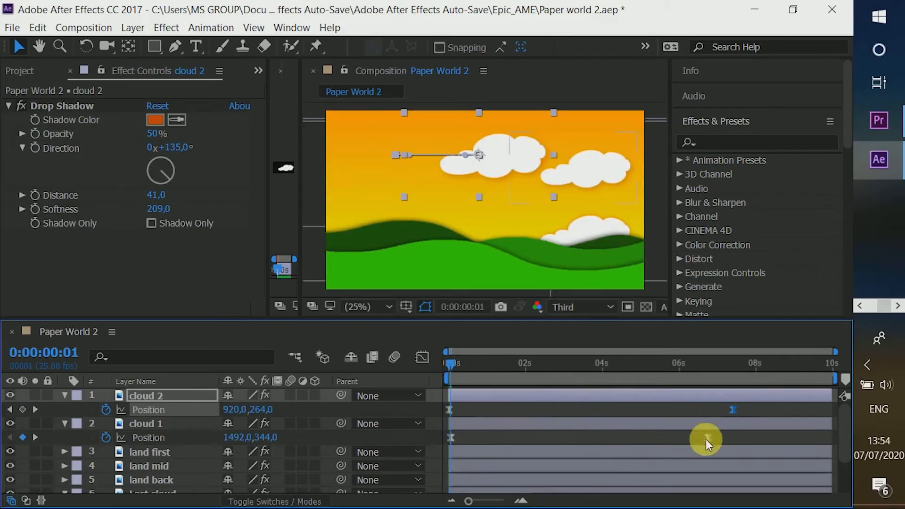
pyautogui.moveTo(706, 440); pyautogui.dragTo(558, 432)
pyautogui.press('space')
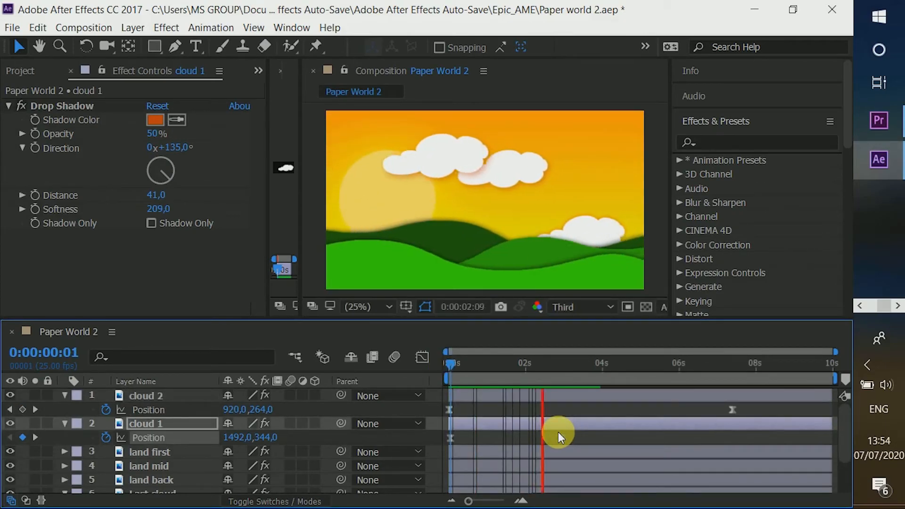
pyautogui.click(456, 364)
pyautogui.hotkey('ctrl', 'z')
# - Move the last Position keyframe of cloud 2 to about 9.6 seconds and of cloud 1 to about 9.2 seconds, then preview
pyautogui.moveTo(732, 409); pyautogui.dragTo(818, 408)
pyautogui.press('space')
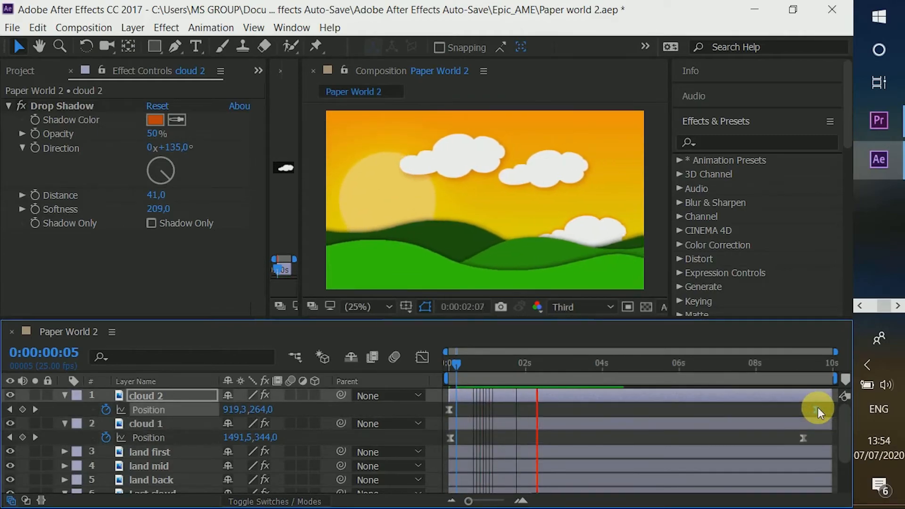
pyautogui.click(451, 355)
# - Shift Last cloud's Position keyframes, running from near the timeline start to just under 9 seconds
pyautogui.scroll(-3, 848, 456)
pyautogui.moveTo(558, 455); pyautogui.dragTo(453, 458)
pyautogui.moveTo(788, 457); pyautogui.dragTo(788, 457)
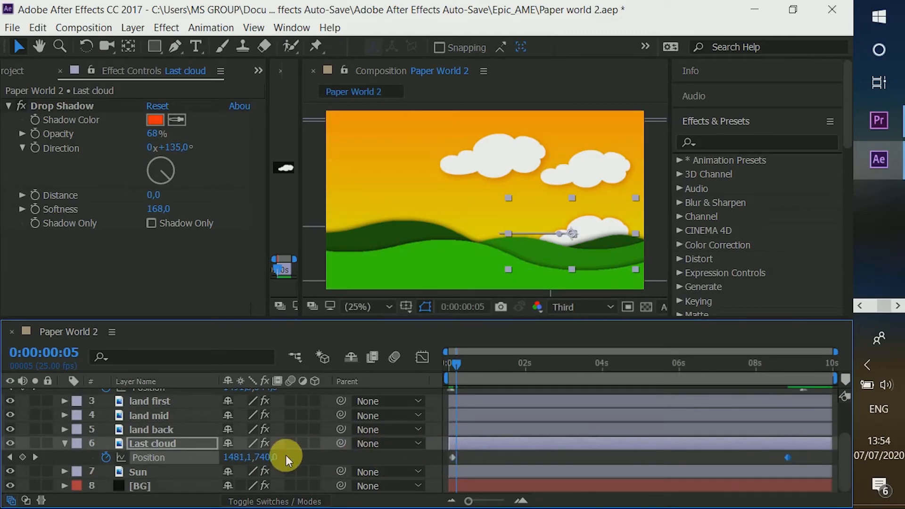
# - Replace Last cloud's Position animation with a move from 197.1, 704 at 0:00:00:05 to 1673.1, 712 at 0:00:08:11
pyautogui.click(105, 457)
pyautogui.moveTo(583, 237); pyautogui.dragTo(360, 236)
pyautogui.click(104, 458)
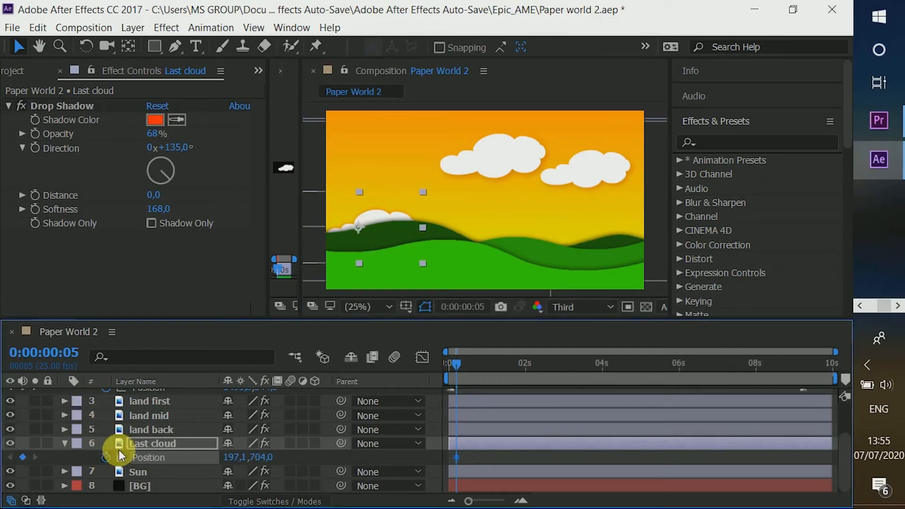
pyautogui.moveTo(575, 375); pyautogui.dragTo(773, 374)
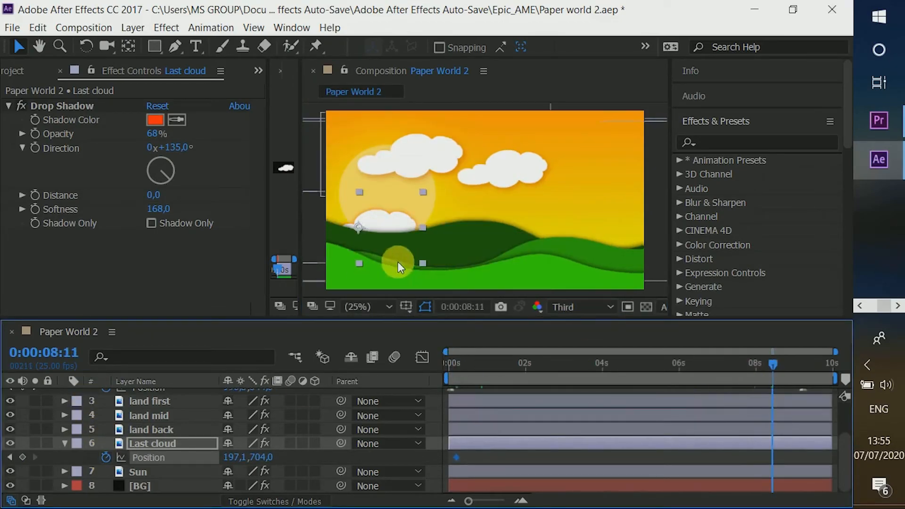
pyautogui.moveTo(381, 232); pyautogui.dragTo(630, 233)
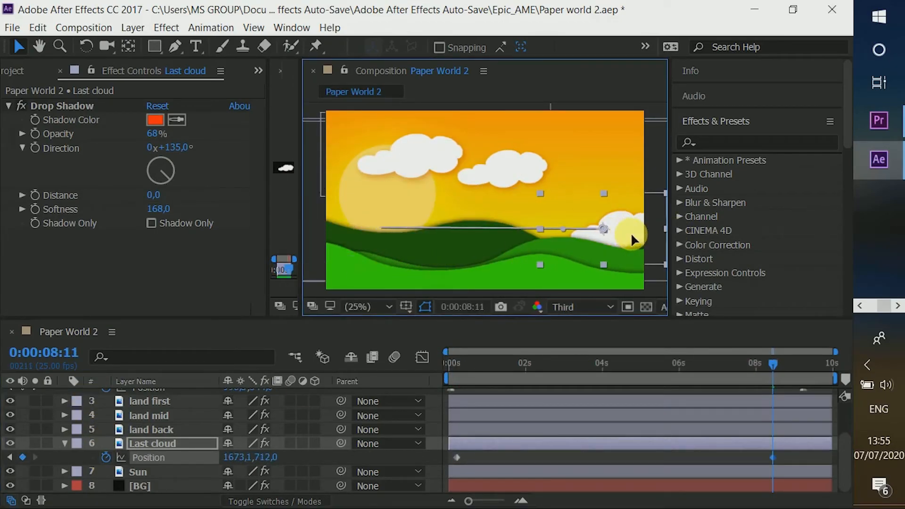
# - Move Last cloud's final Position keyframe to about 9.6 seconds, apply Easy Ease and shape its speed curve to peak early
pyautogui.click(791, 449)
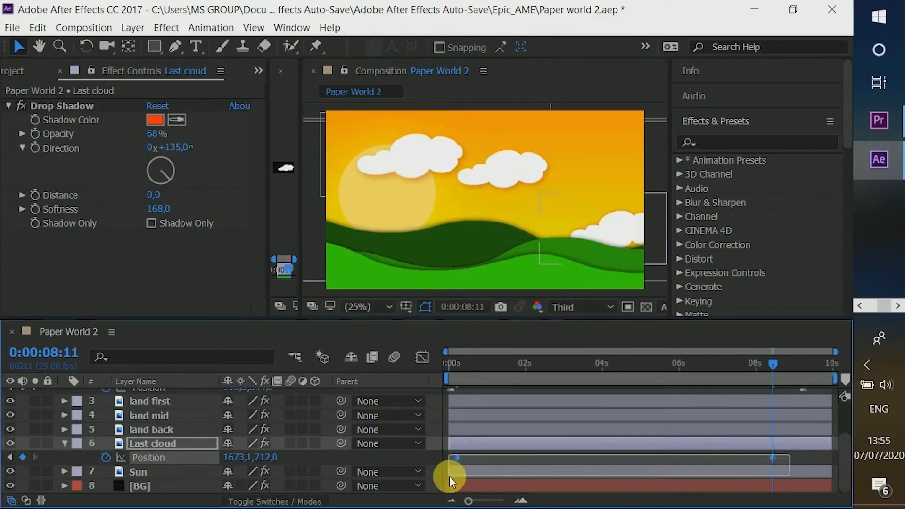
pyautogui.moveTo(772, 457); pyautogui.dragTo(816, 459)
pyautogui.click(426, 359)
pyautogui.moveTo(758, 467); pyautogui.dragTo(506, 461)
pyautogui.click(419, 363)
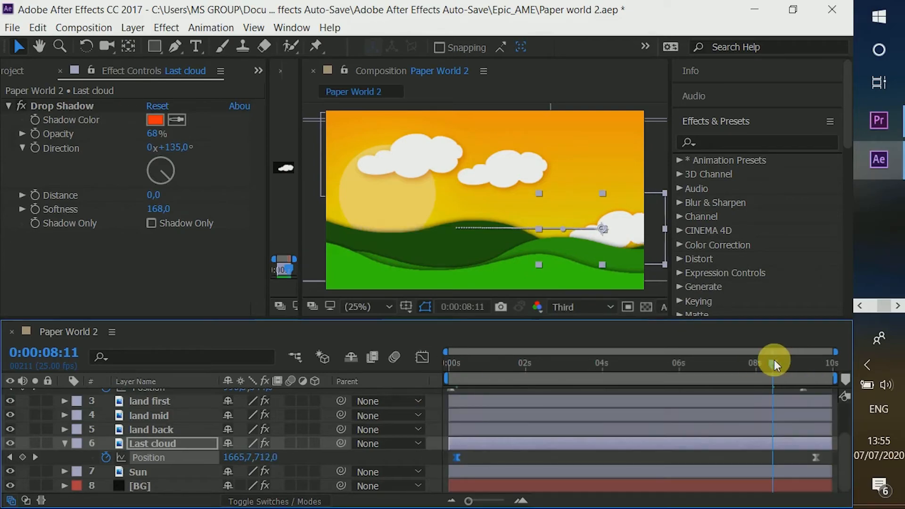
# - Preview Last cloud's motion from the start, readjust the speed curve at its first keyframe and play it again
pyautogui.press('Home')
pyautogui.press('space')
pyautogui.press('space')
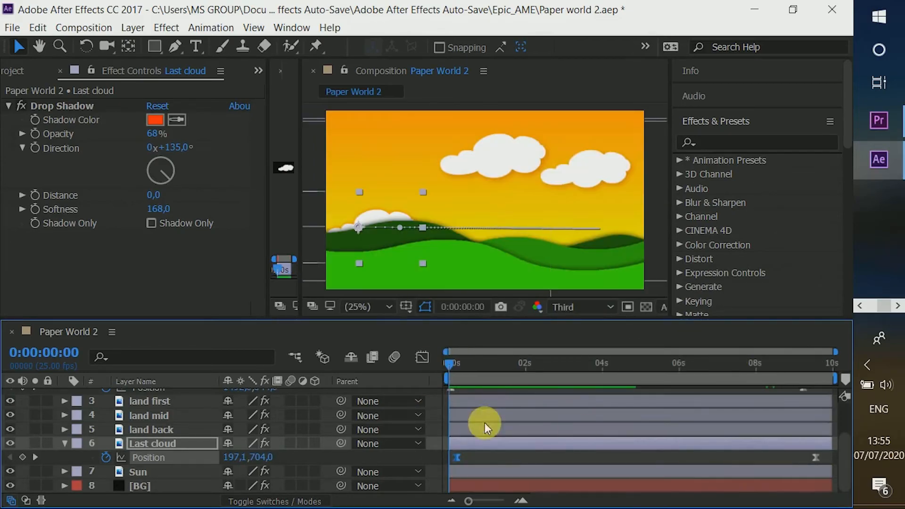
pyautogui.click(419, 360)
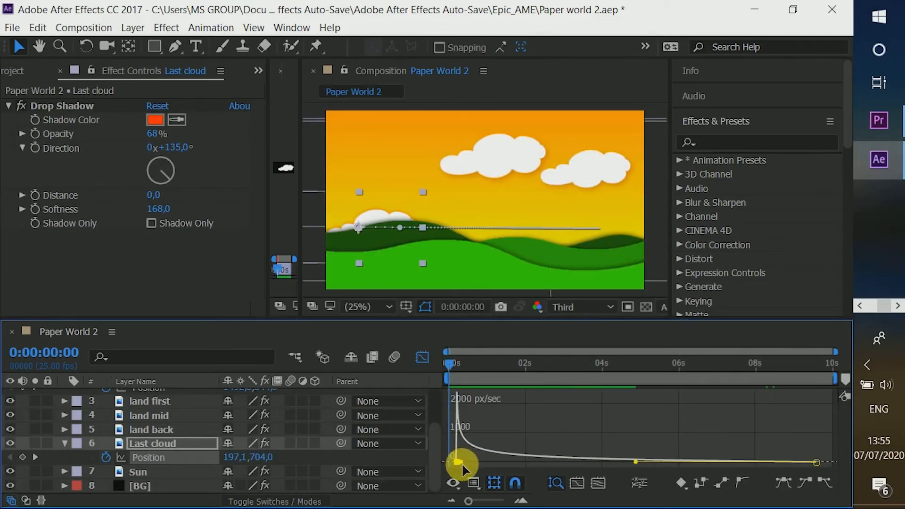
pyautogui.click(426, 355)
pyautogui.press('space')
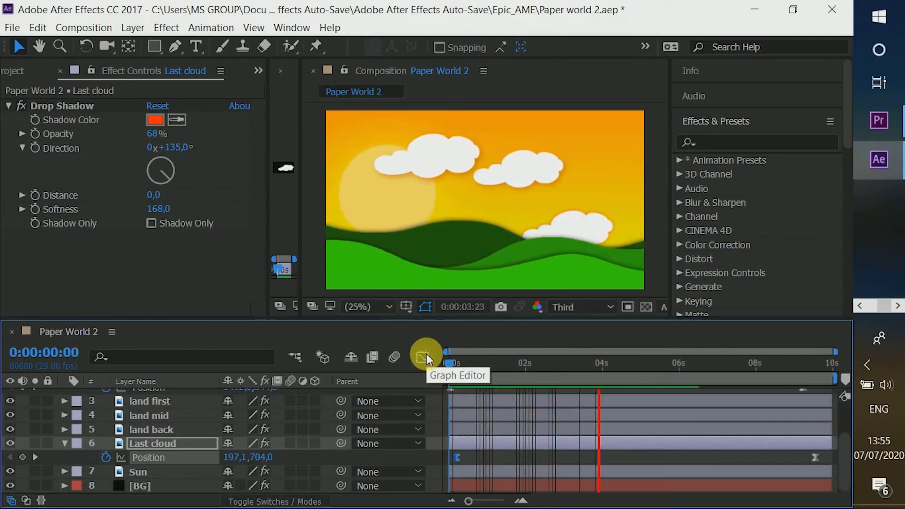
pyautogui.press('space')
# - Collapse the Last cloud layer, place it below the Sun layer in the stack and preview the result
pyautogui.click(65, 443)
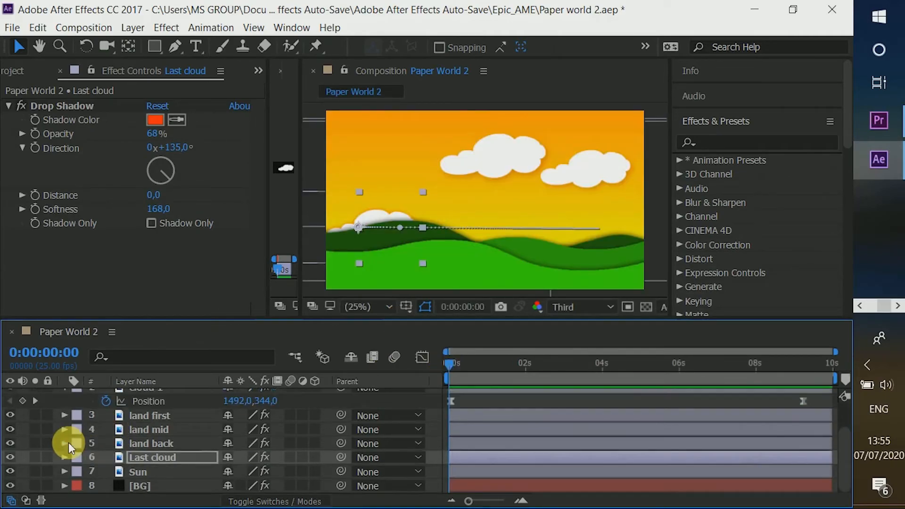
pyautogui.moveTo(136, 453); pyautogui.dragTo(136, 473)
pyautogui.press('space')
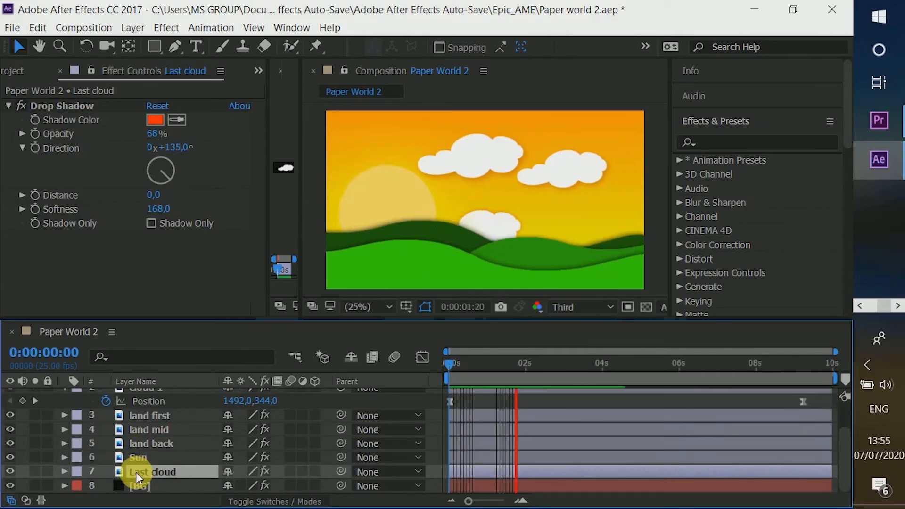
pyautogui.click(447, 364)
# - Save the project and play the whole animation from the start with no layer selected
pyautogui.click(12, 28)
pyautogui.click(57, 177)
pyautogui.press('space')
pyautogui.keyDown('ctrl'); pyautogui.click(105, 471); pyautogui.keyUp('ctrl')
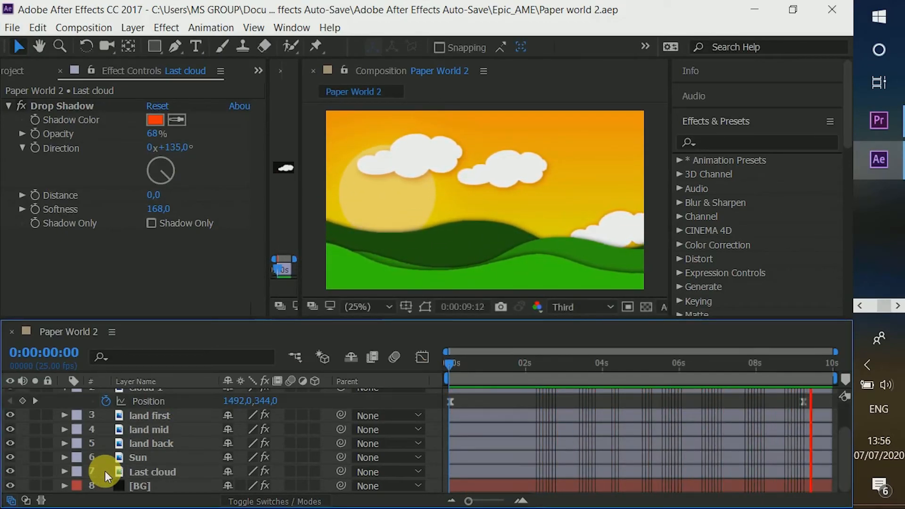
pyautogui.click(451, 368)
# - Set the Start Color of the BG layer's Gradient Ramp to violet-blue 5000FF and preview the animation
pyautogui.click(168, 490)
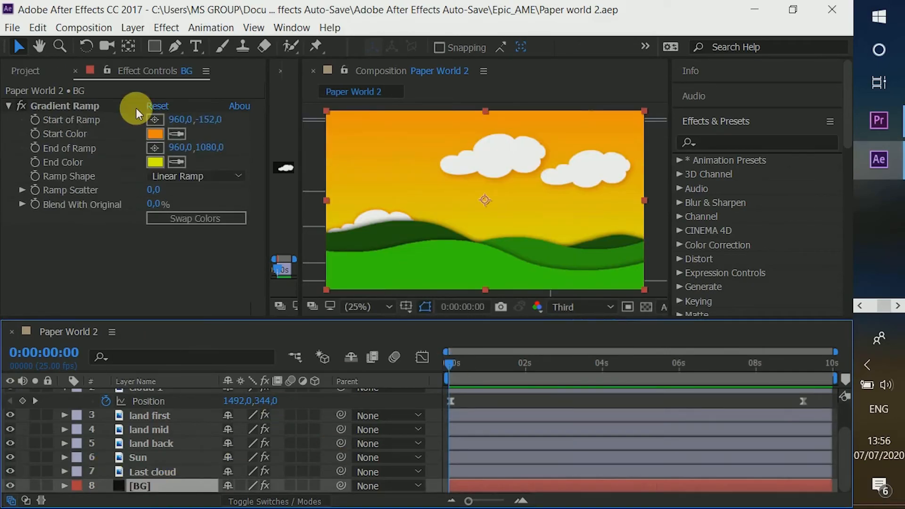
pyautogui.click(156, 133)
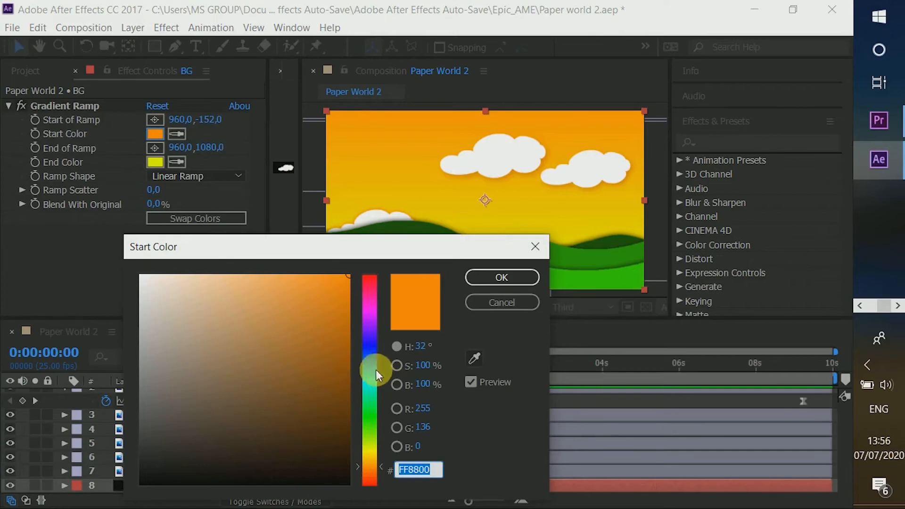
pyautogui.click(371, 333)
pyautogui.click(493, 273)
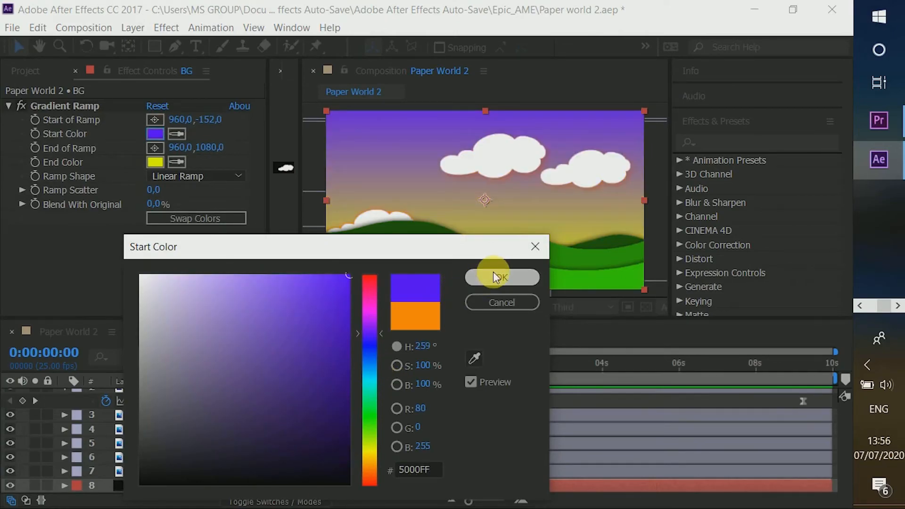
pyautogui.press('space')
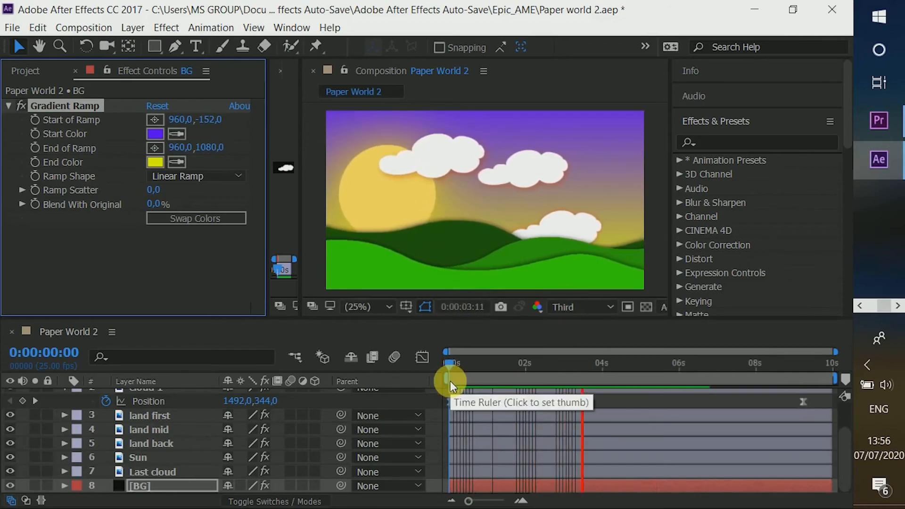
pyautogui.press('space')
# - Change the BG Gradient Ramp's Start Color to a red-orange and preview the sky
pyautogui.click(151, 135)
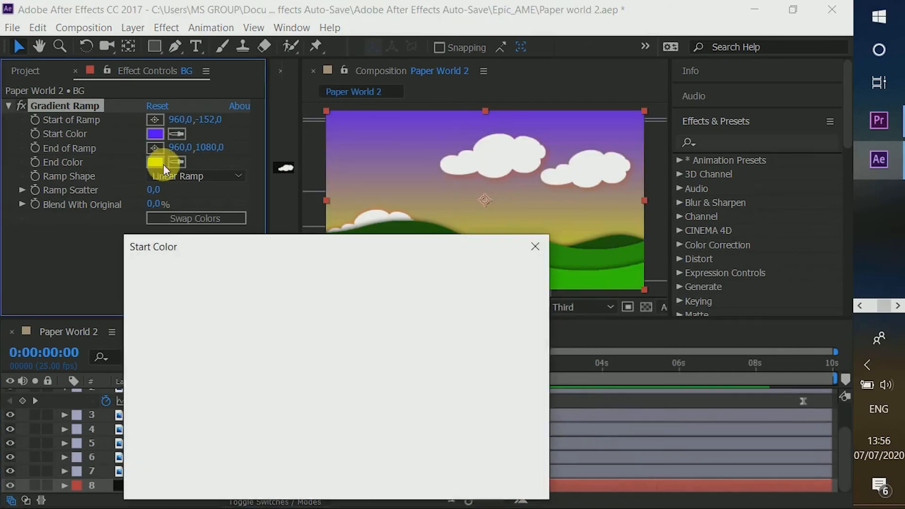
pyautogui.moveTo(370, 465); pyautogui.dragTo(369, 477)
pyautogui.click(480, 275)
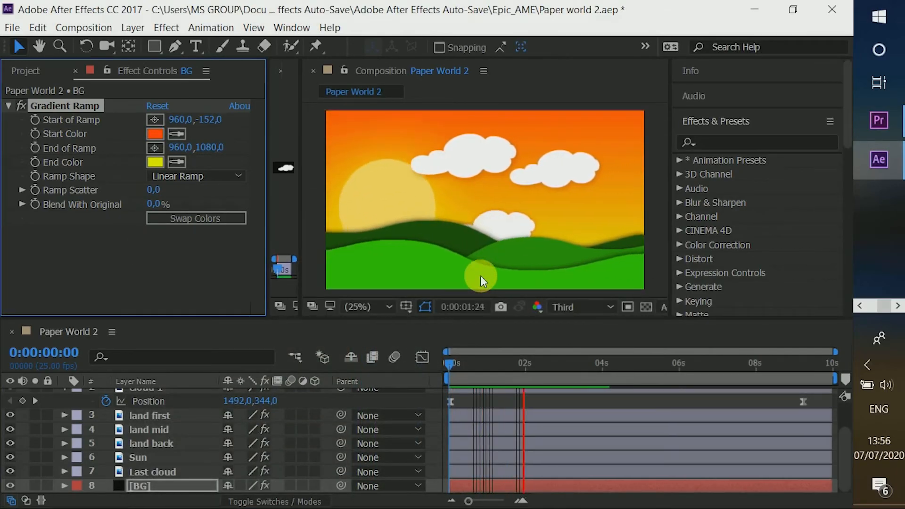
pyautogui.click(447, 367)
# - Set the BG Gradient Ramp's End Color to green 00FF35 after trying blue 0088FF, and play the animation
pyautogui.click(155, 162)
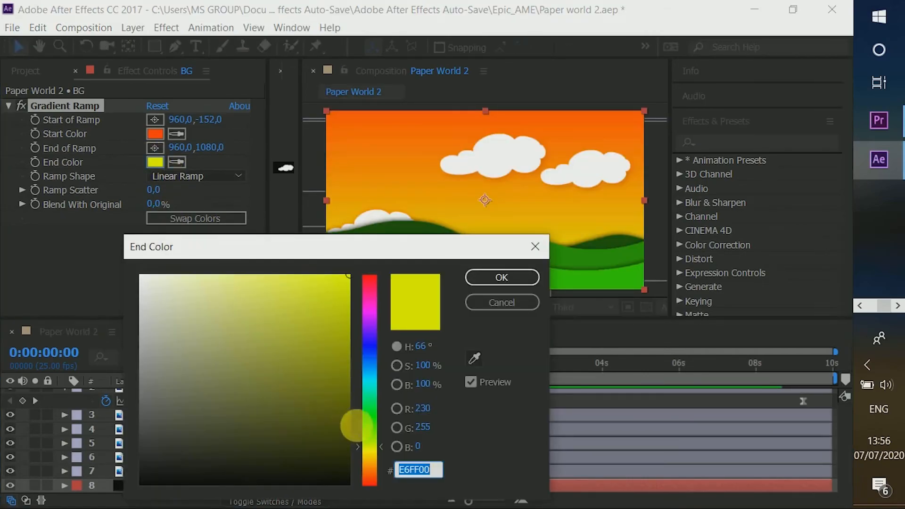
pyautogui.click(368, 364)
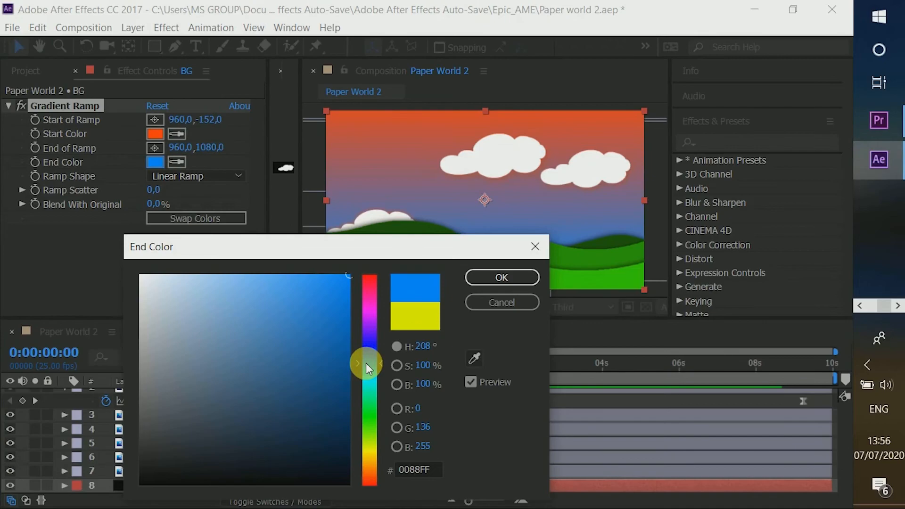
pyautogui.click(370, 407)
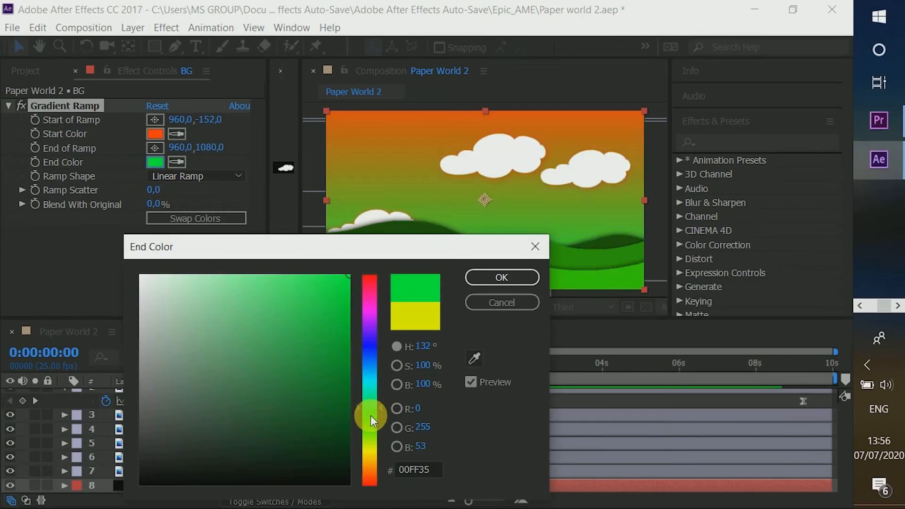
pyautogui.press('Return')
pyautogui.press('space')
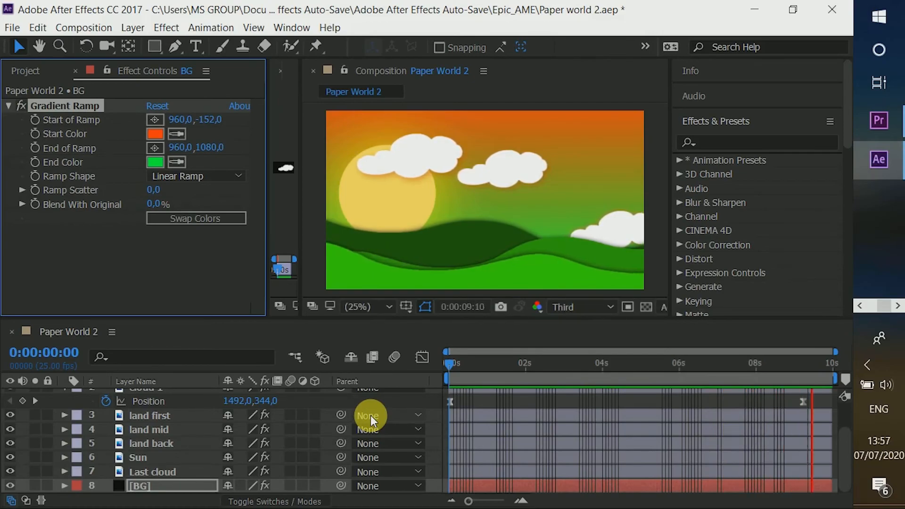
# - Stop playback at the first frame and set the BG Gradient Ramp's Start Color to yellow-green D3FF00
pyautogui.click(448, 362)
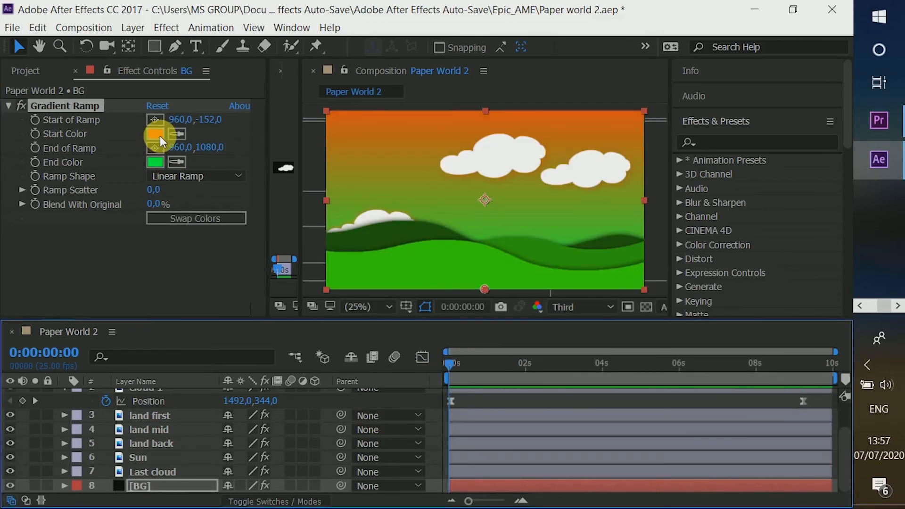
pyautogui.click(160, 135)
pyautogui.click(370, 443)
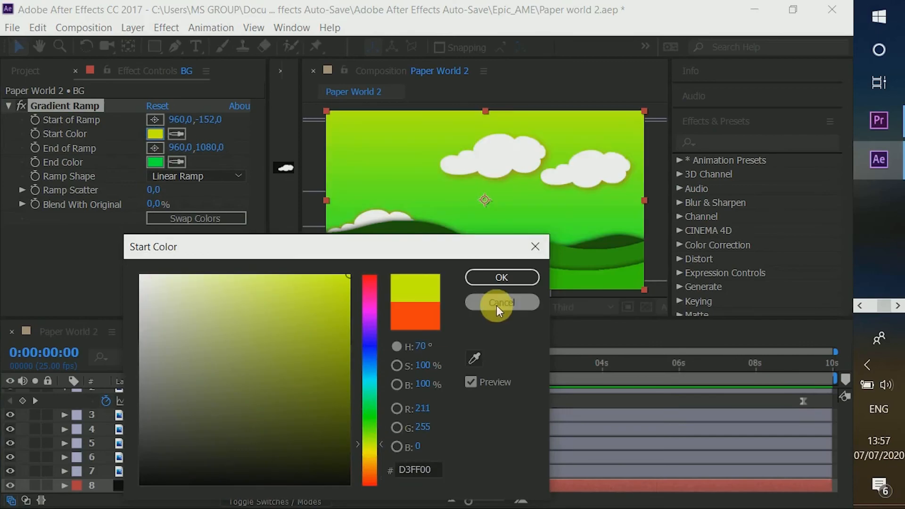
pyautogui.click(498, 280)
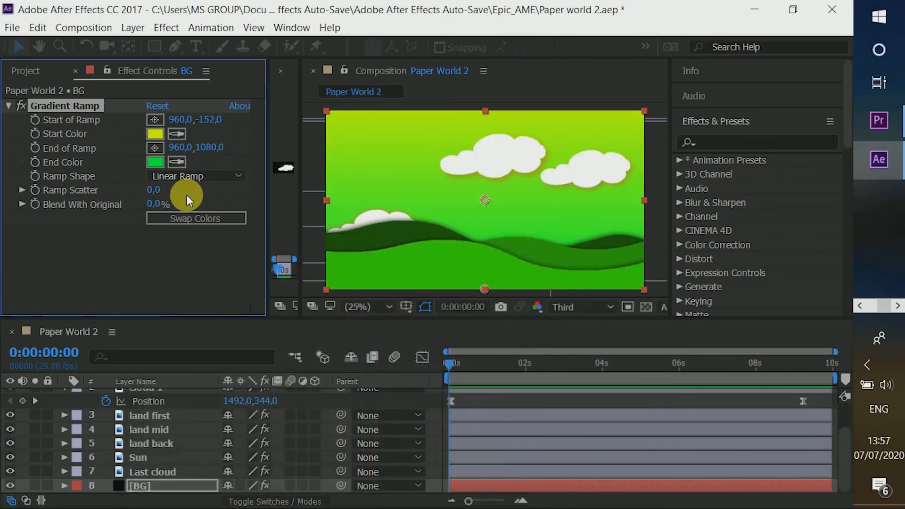
# - Set the BG Gradient Ramp's End Color to green 00FF65 after trying orange FF7000 and yellow FFDE00, and preview the animation
pyautogui.click(156, 162)
pyautogui.click(377, 470)
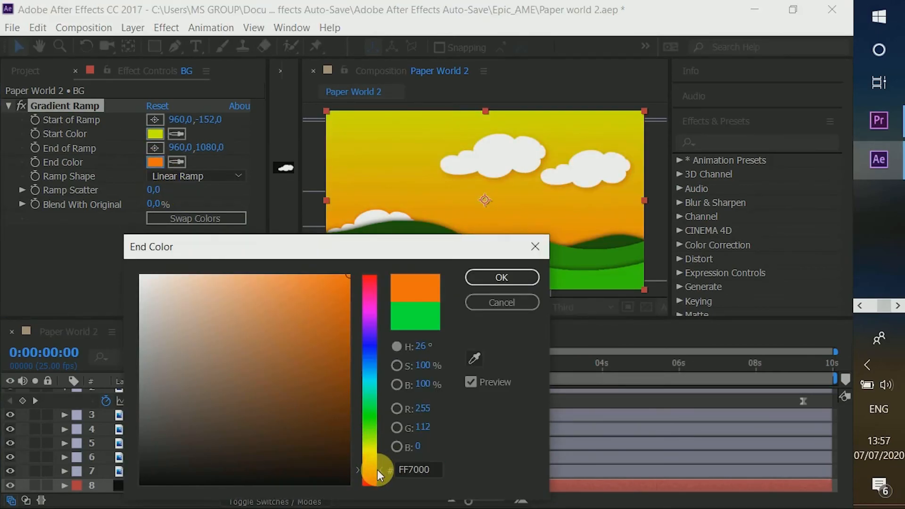
pyautogui.click(371, 456)
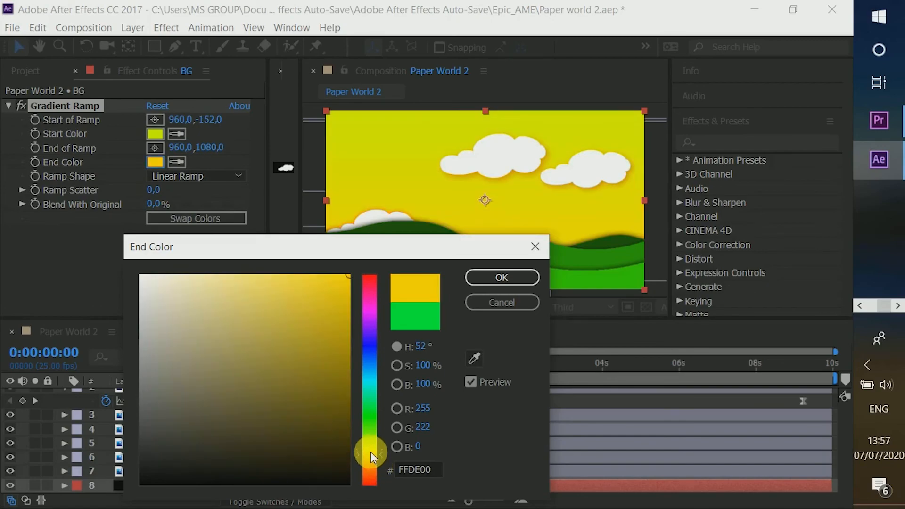
pyautogui.moveTo(374, 414); pyautogui.dragTo(374, 401)
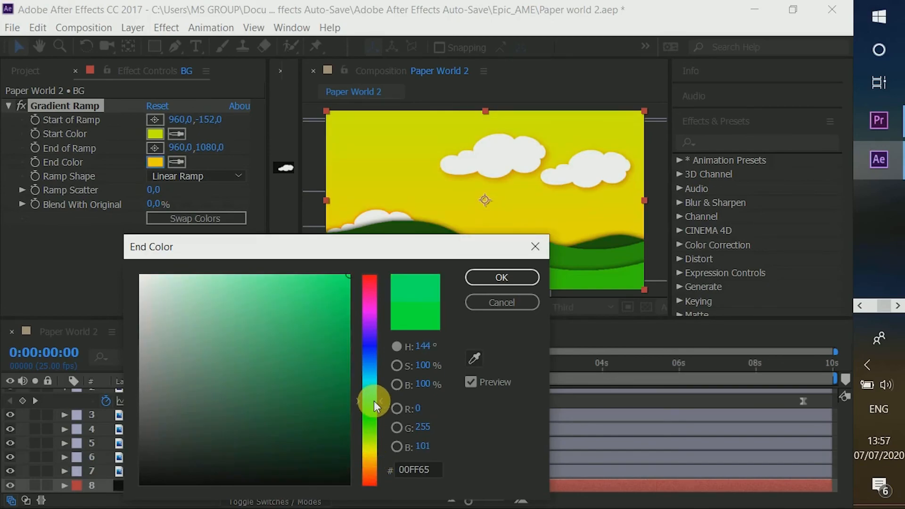
pyautogui.click(528, 278)
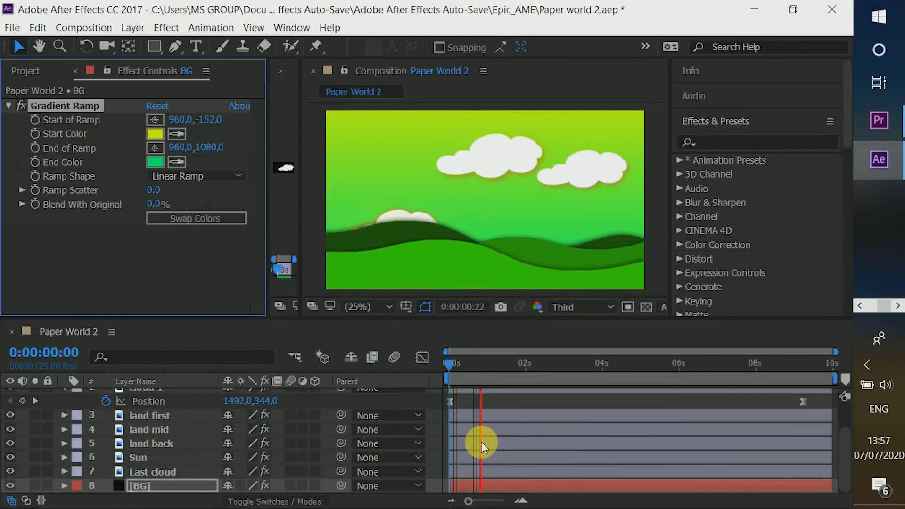
# - Return to the start of the timeline and set the composition's preview resolution to Full
pyautogui.click(451, 363)
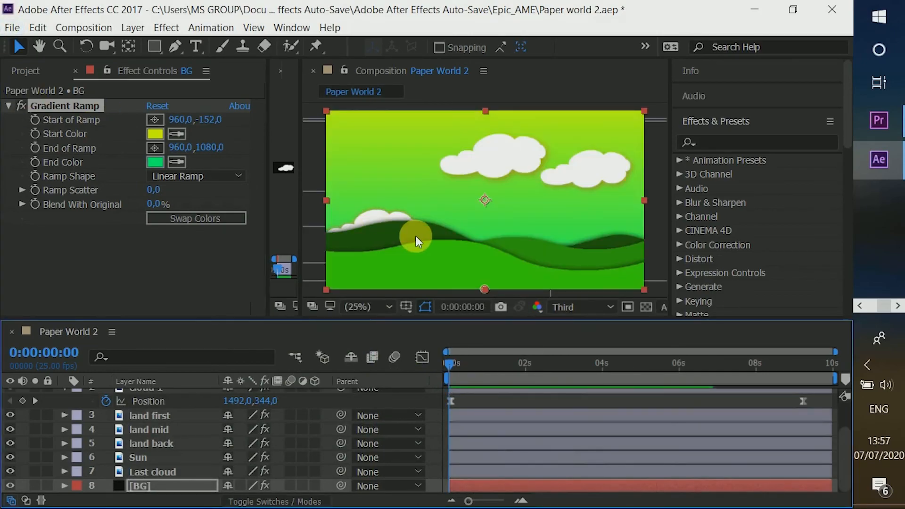
pyautogui.click(586, 306)
pyautogui.click(586, 341)
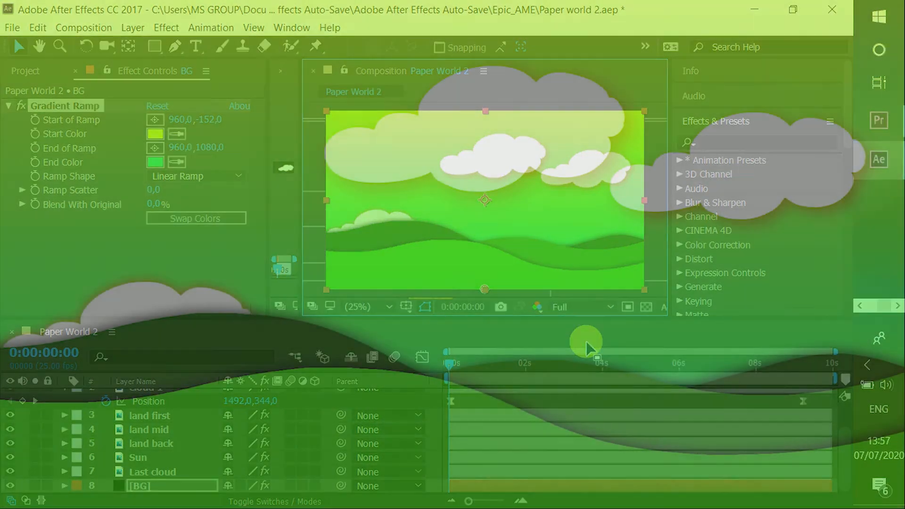